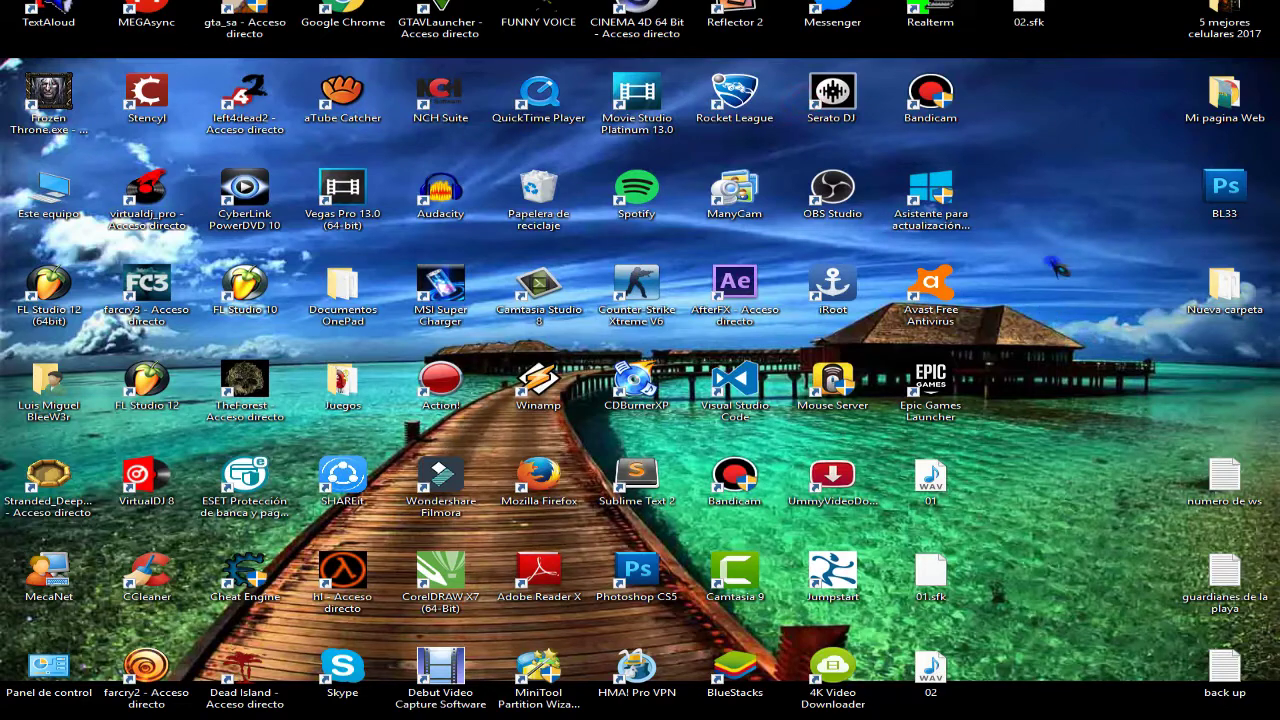
pyautogui.click(1085, 327)
pyautogui.rightClick(1045, 305)
pyautogui.click(1088, 372)
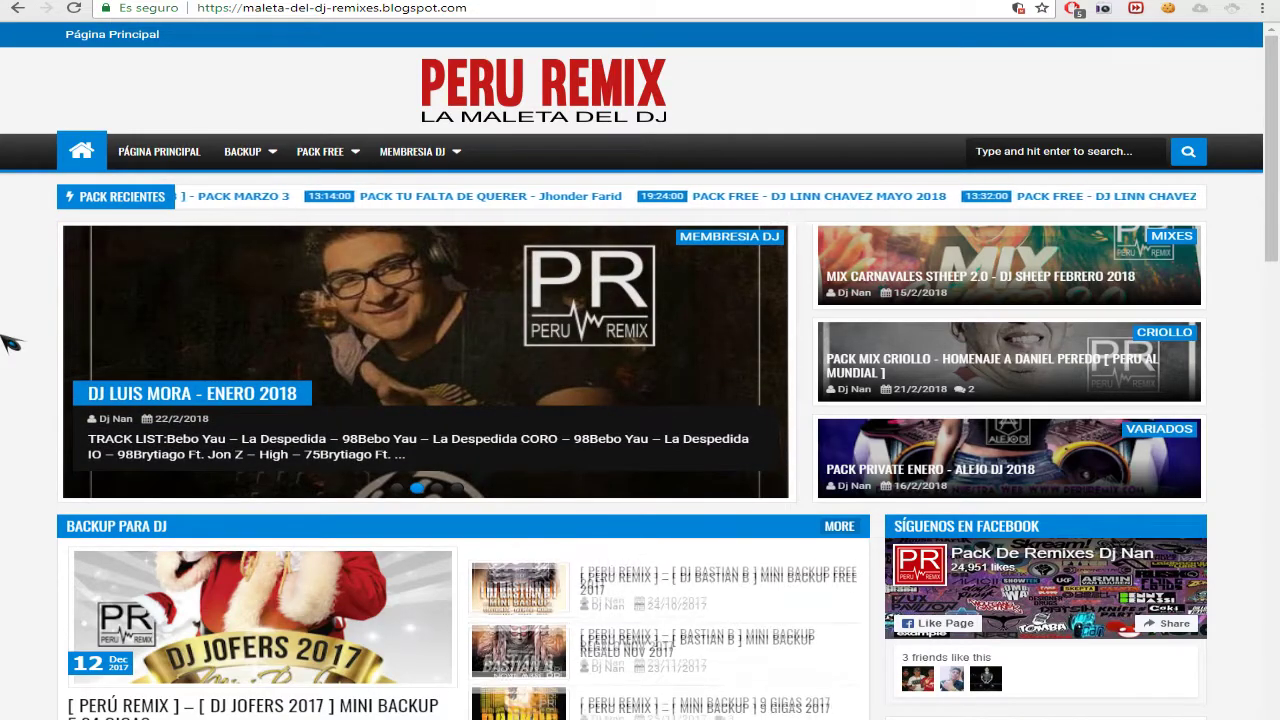
# Browse the Peru Remix blog and the reggaeton pack page on Maleta del DJ, and open that site's home page
pyautogui.scroll(-2, 2, 329)
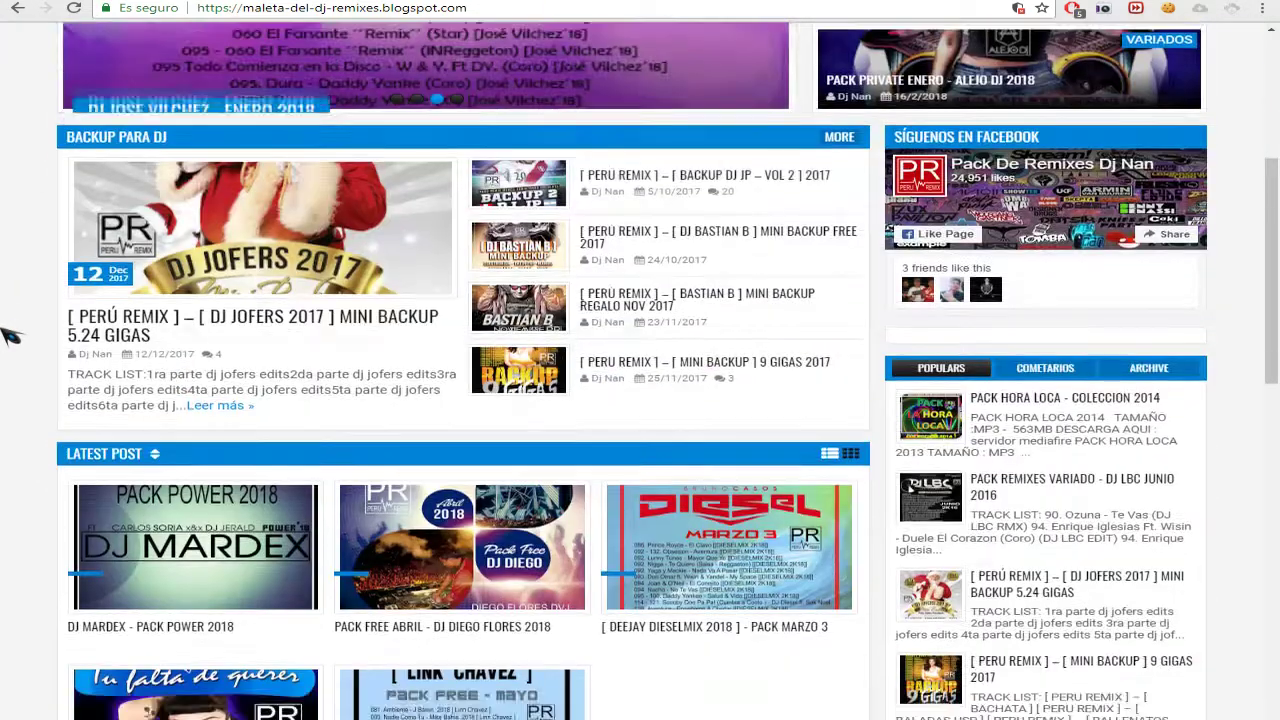
pyautogui.scroll(-4, 8, 336)
pyautogui.scroll(8, 8, 336)
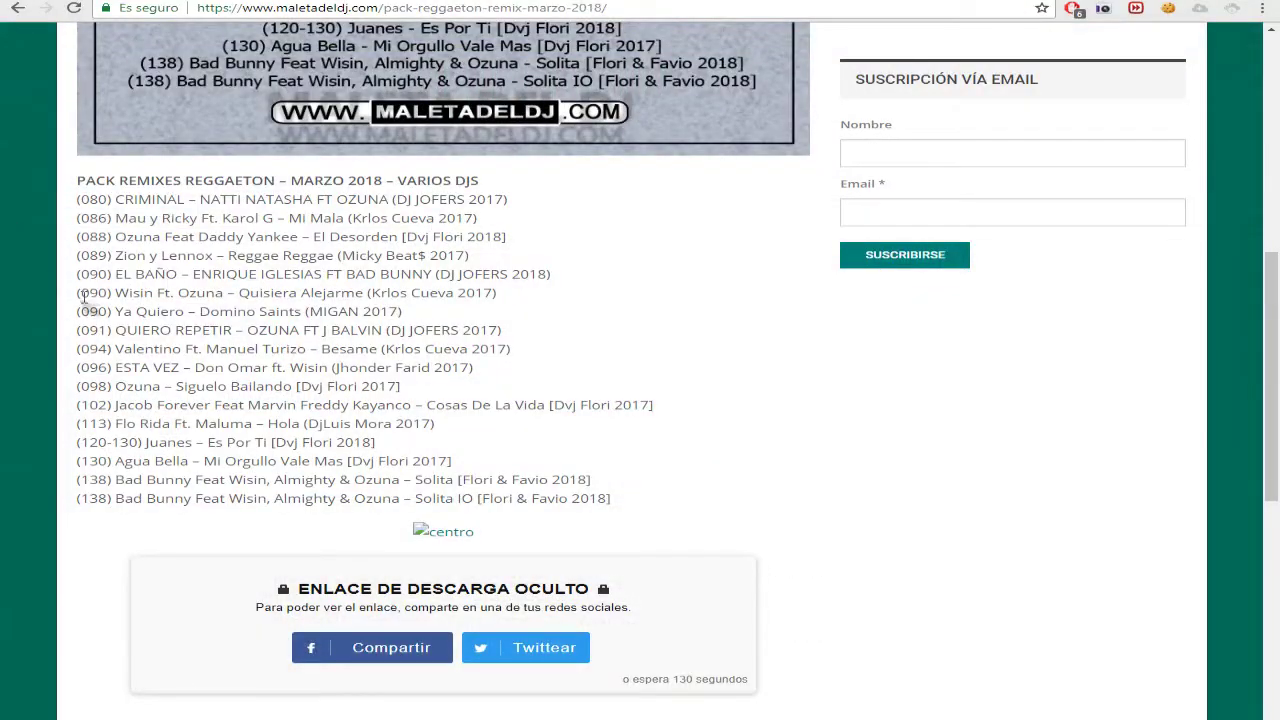
pyautogui.scroll(6, 84, 296)
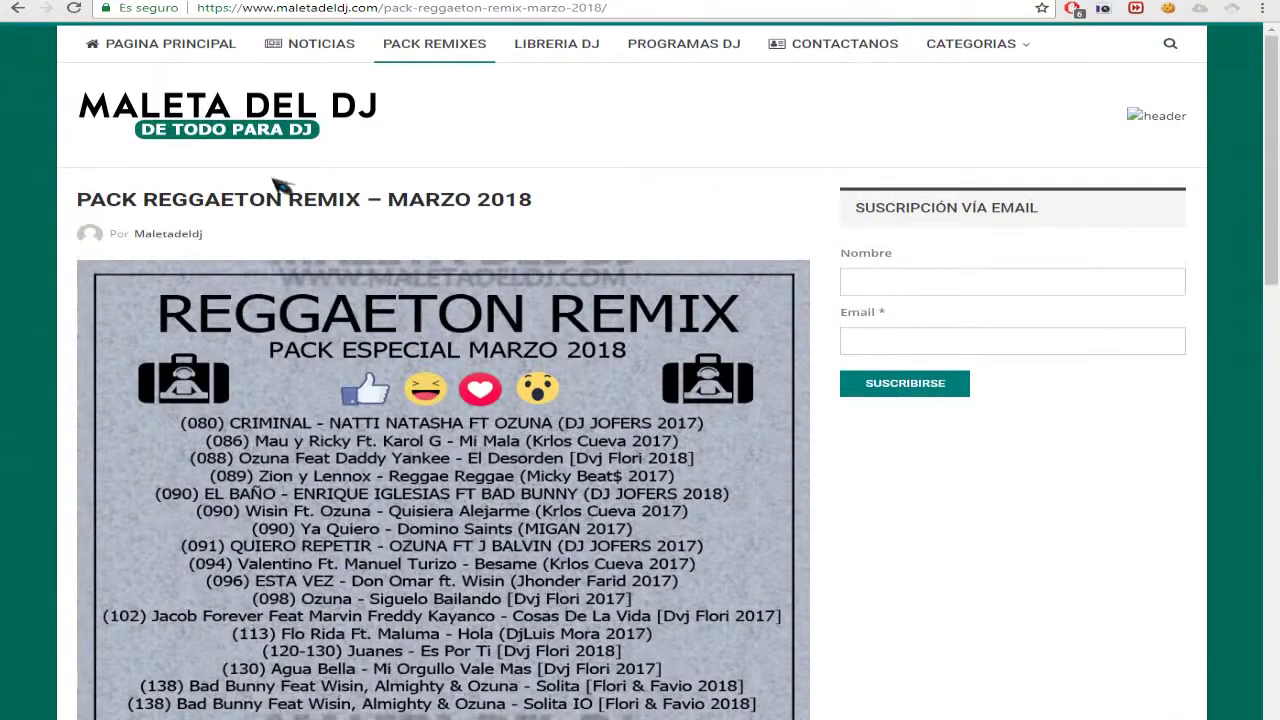
pyautogui.click(203, 113)
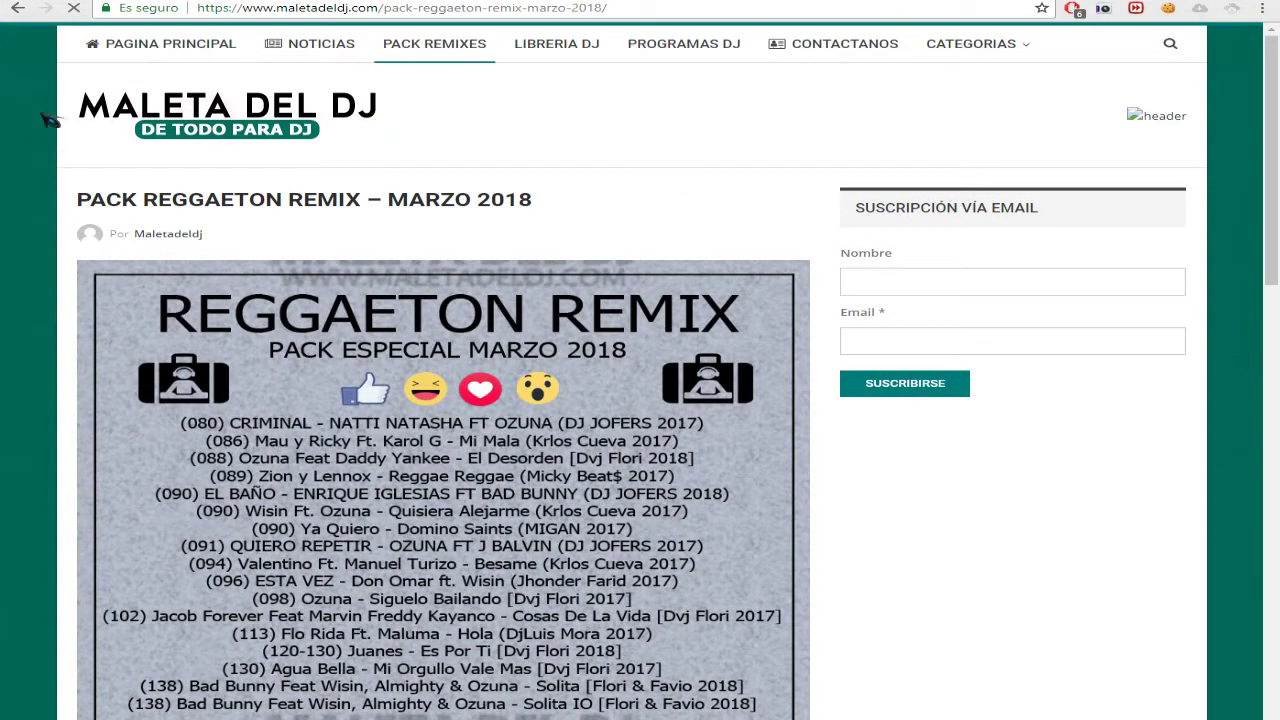
# Search Google for "maleta del dj" in a new browser tab and look through the results
pyautogui.click(605, 8)
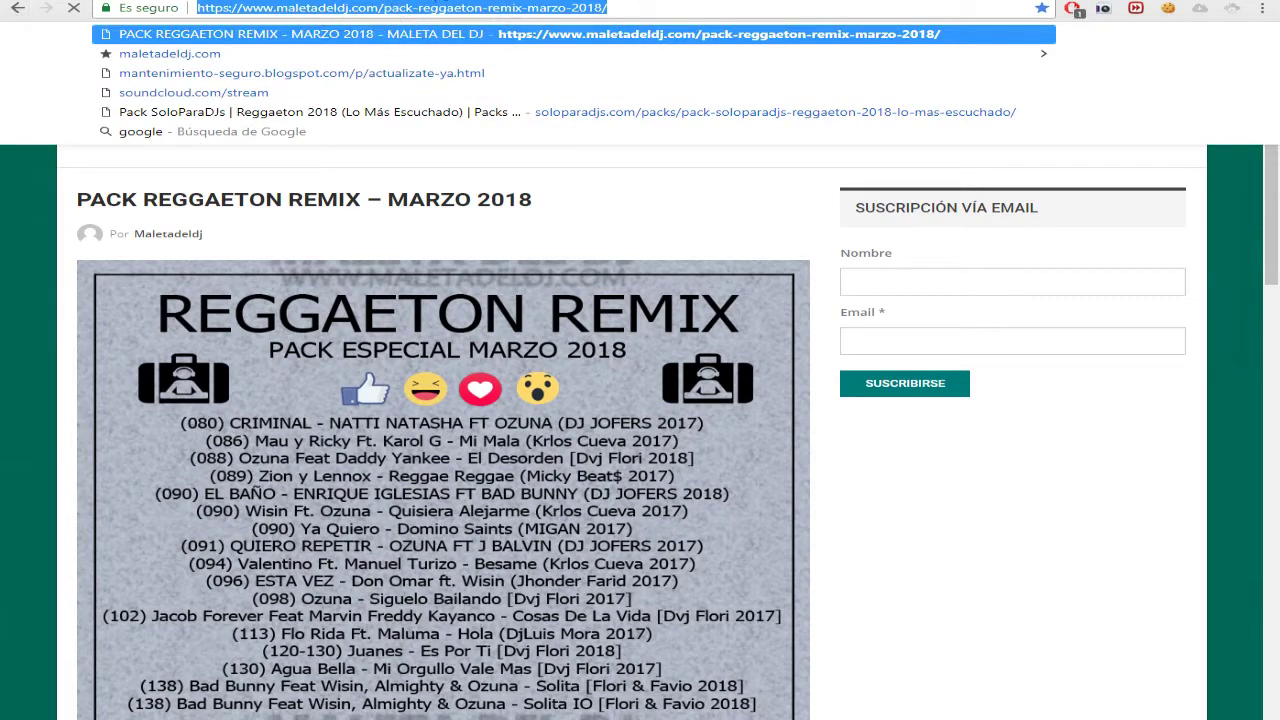
pyautogui.hotkey('ctrl', 't')
pyautogui.write('maleta del dj')
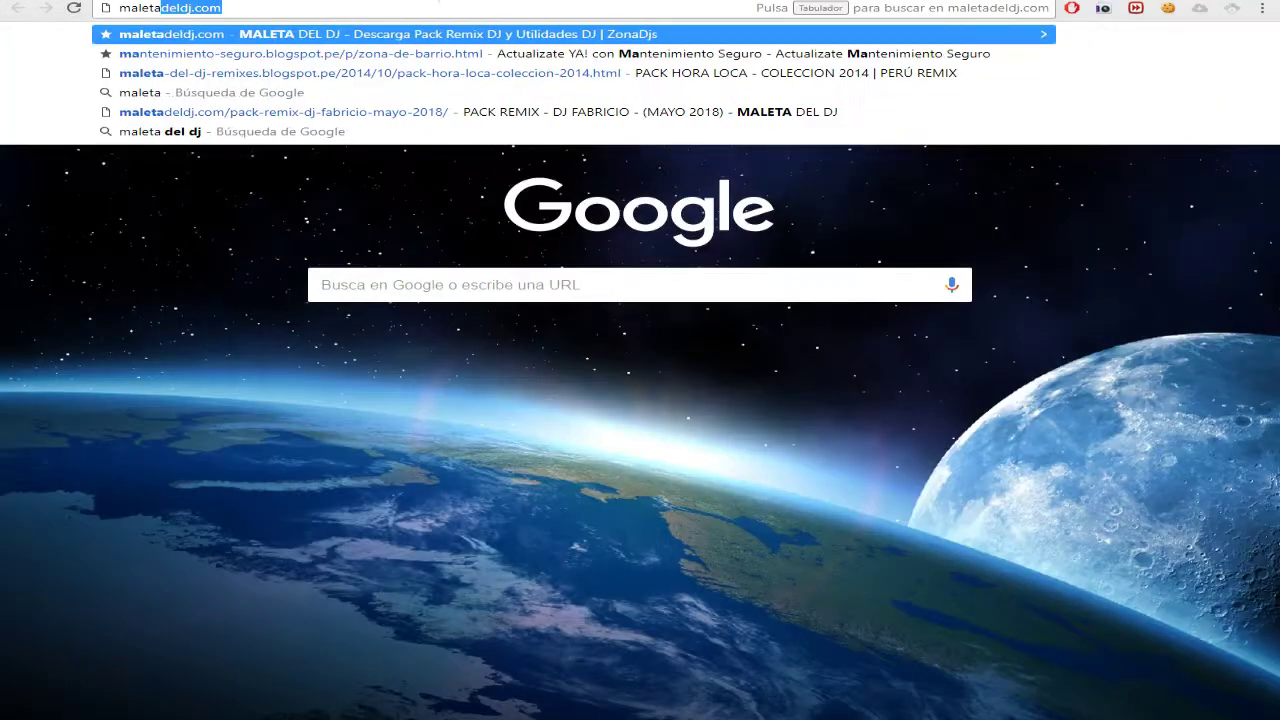
pyautogui.press('Return')
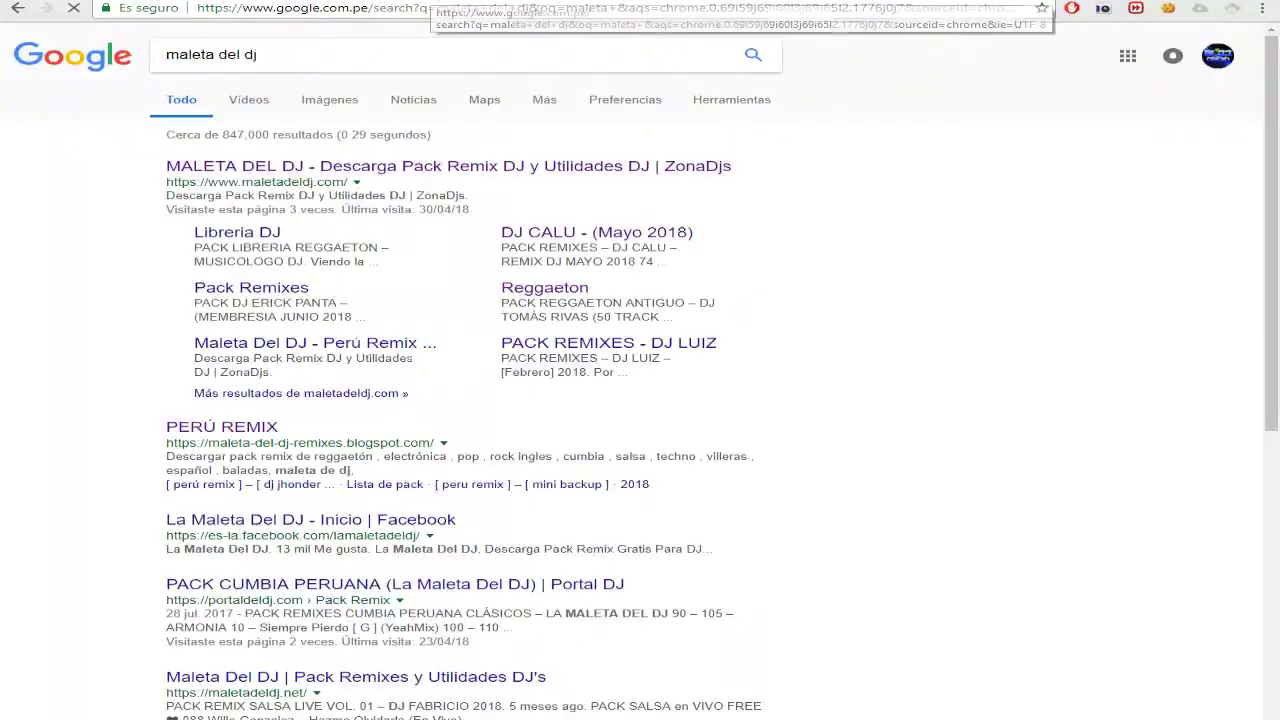
pyautogui.scroll(-5, 17, 402)
pyautogui.scroll(5, 10, 400)
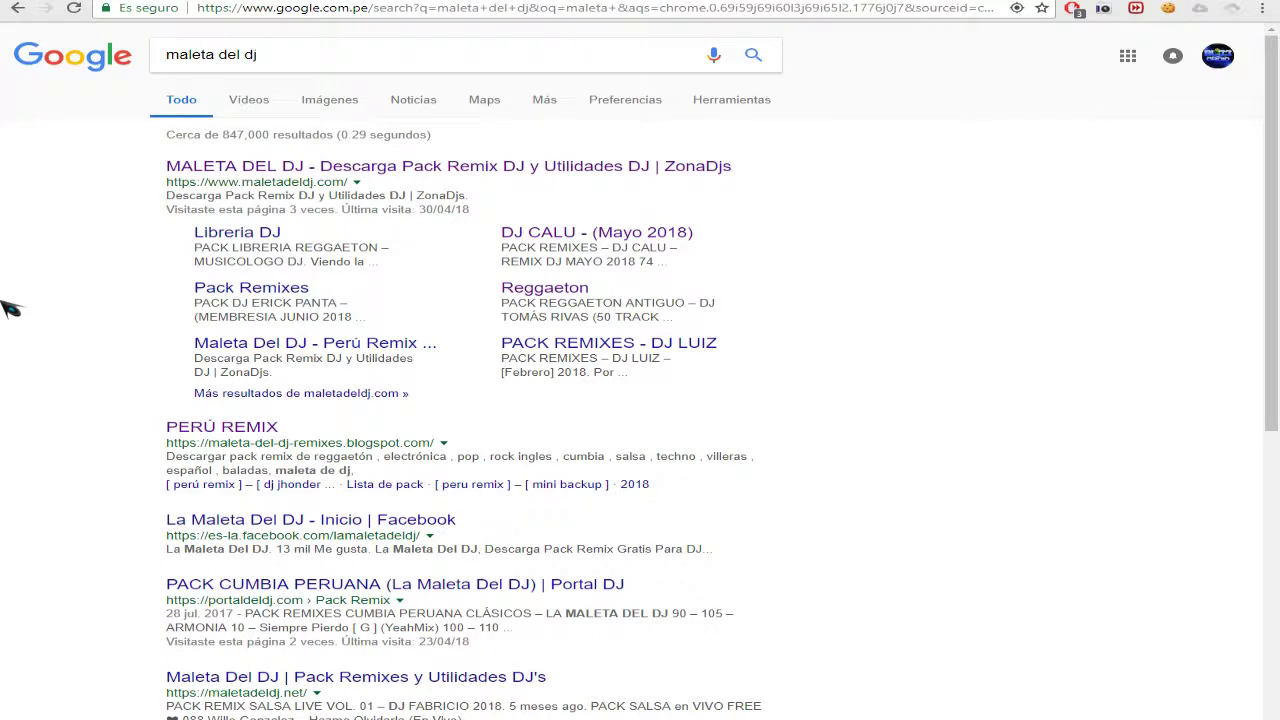
pyautogui.scroll(-4, 10, 308)
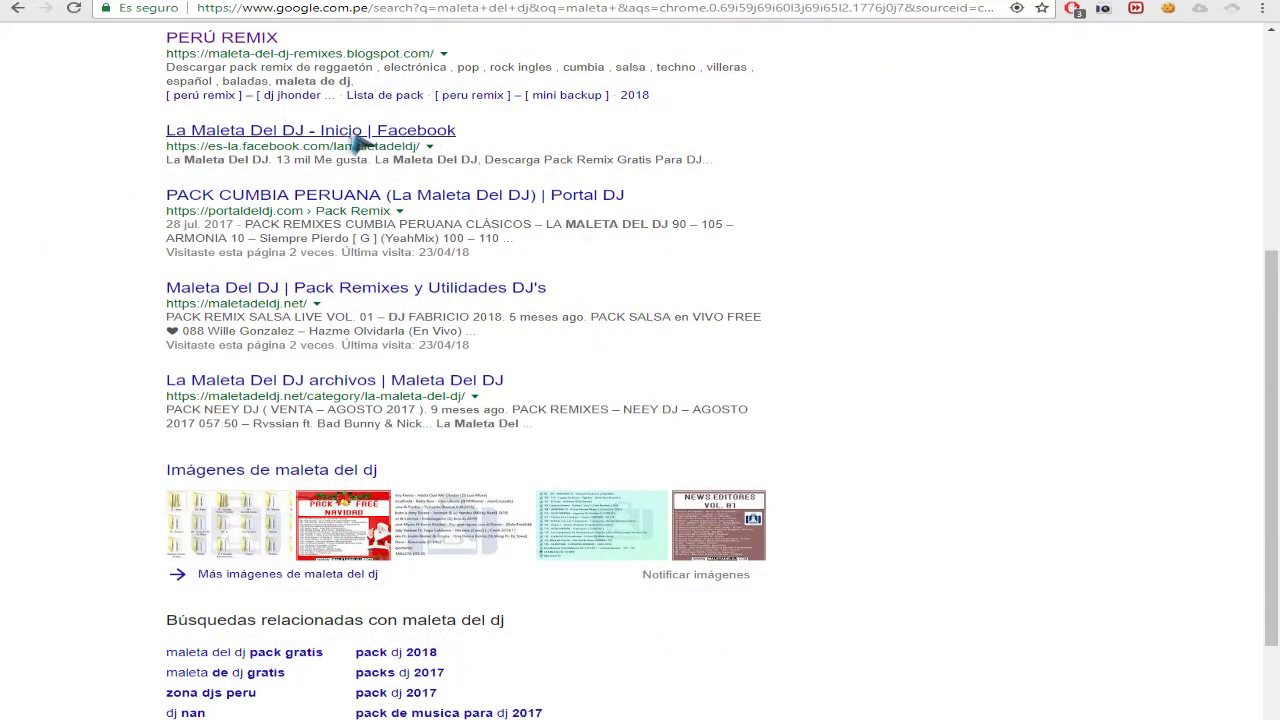
pyautogui.scroll(-2, 70, 257)
pyautogui.scroll(6, 70, 257)
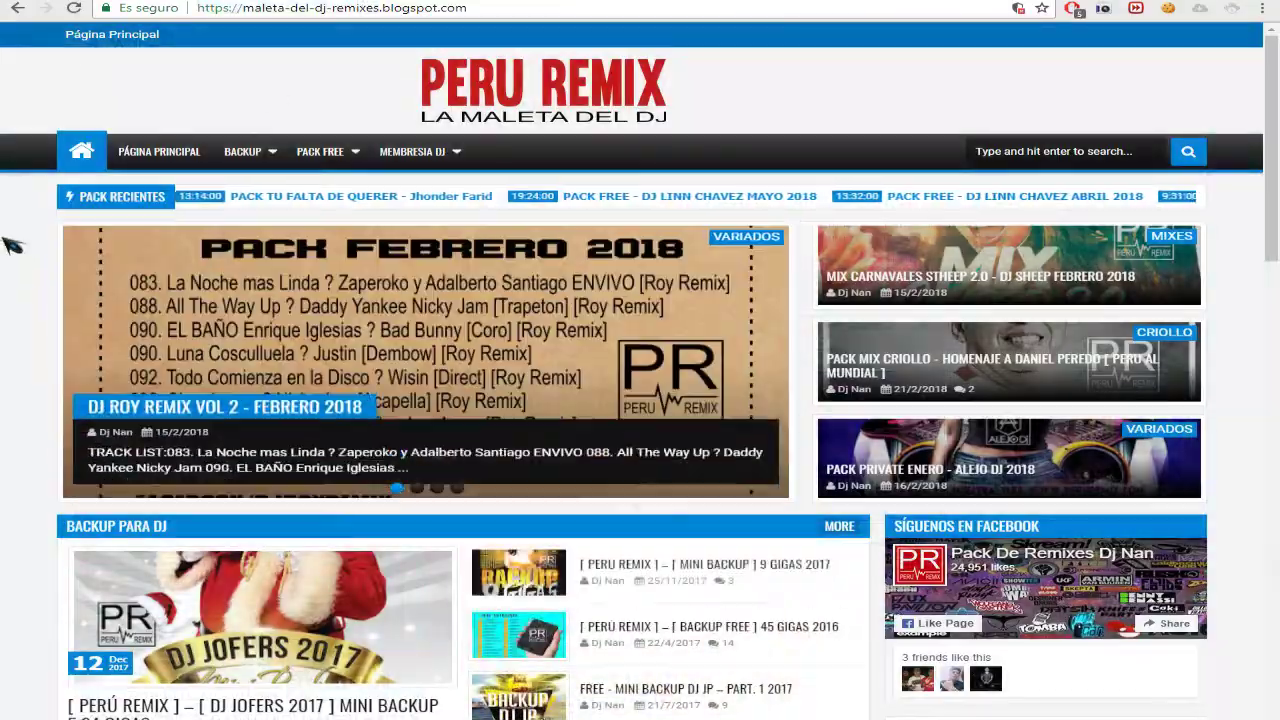
# Look over the remix packs offered on the Peru Remix and Maleta del DJ home pages
pyautogui.scroll(-3, 55, 276)
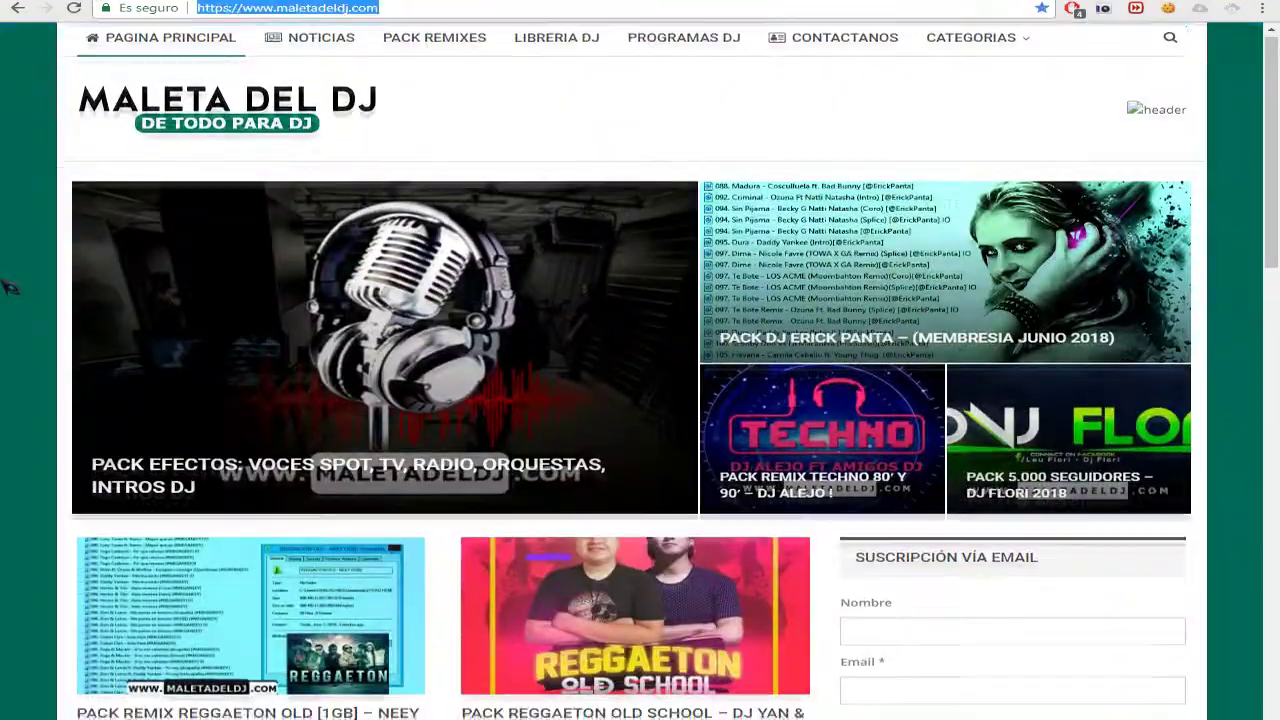
pyautogui.scroll(-10, 17, 286)
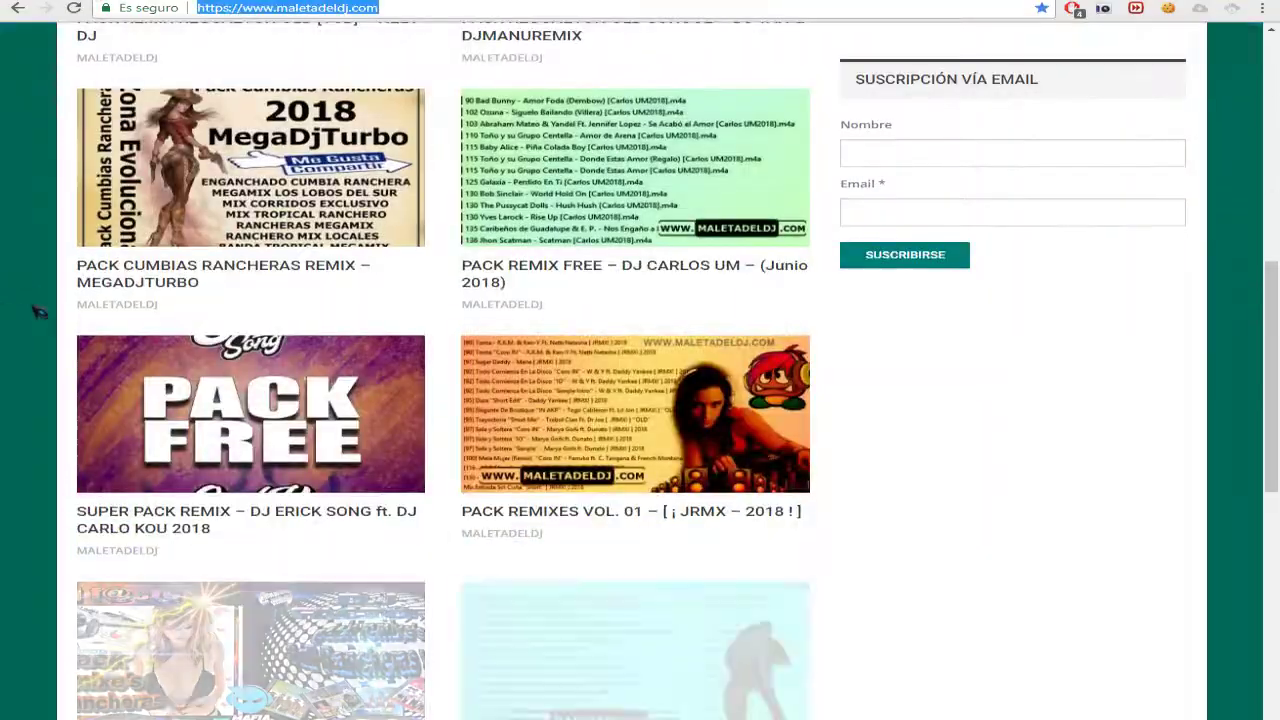
pyautogui.scroll(5, 20, 338)
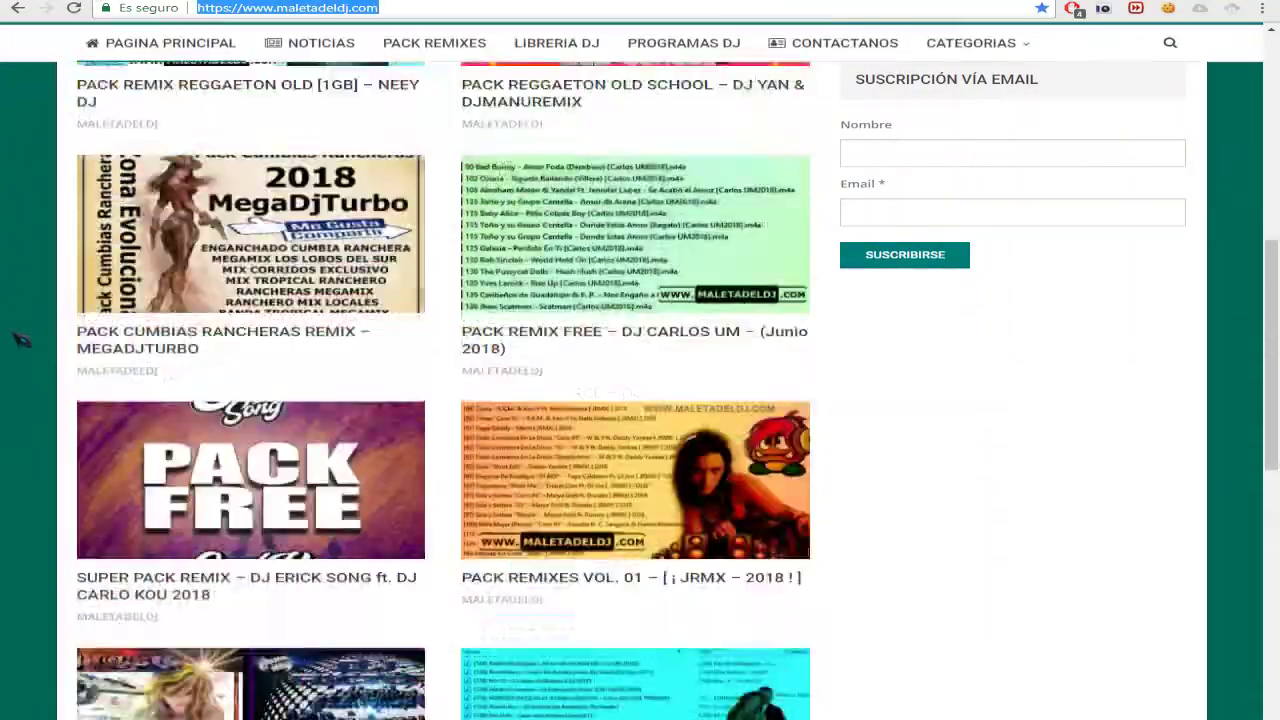
pyautogui.scroll(4, 20, 338)
pyautogui.scroll(-7, 20, 339)
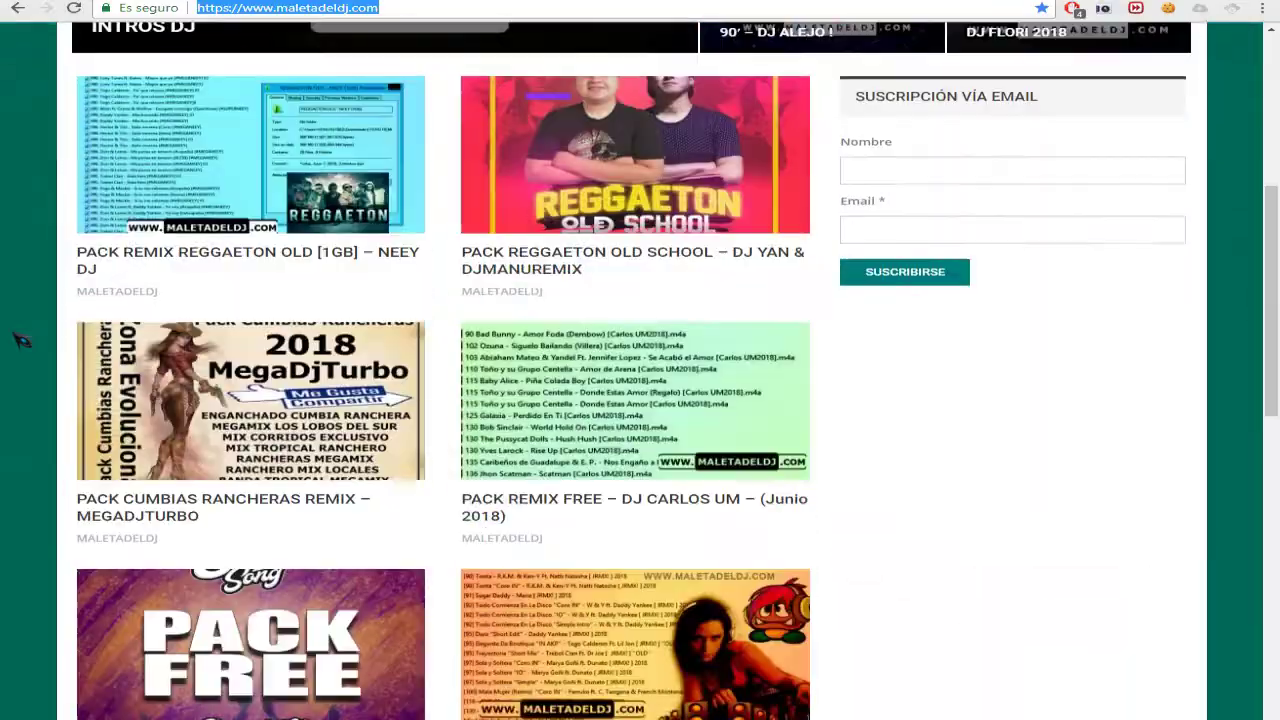
pyautogui.scroll(-6, 20, 340)
pyautogui.scroll(15, 18, 337)
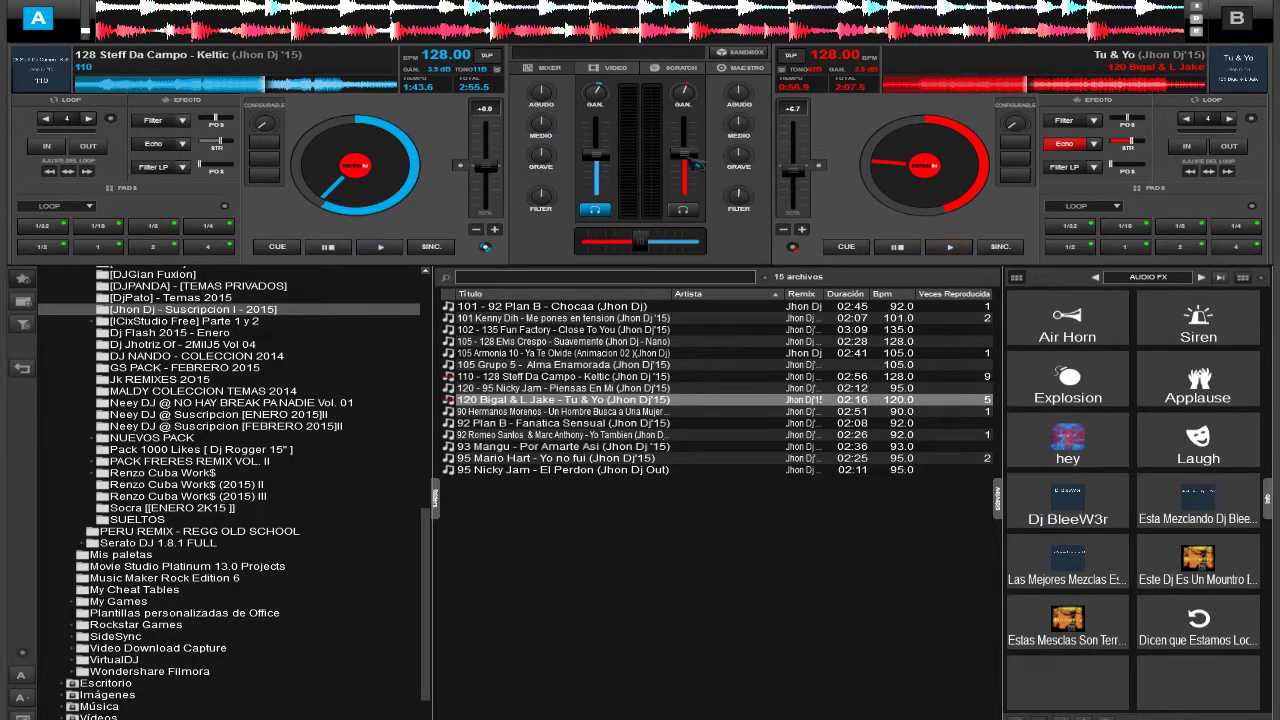
# Switch to VirtualDJ, raise the channel volume, and play deck A's track briefly from its start before stopping it
pyautogui.click(330, 249)
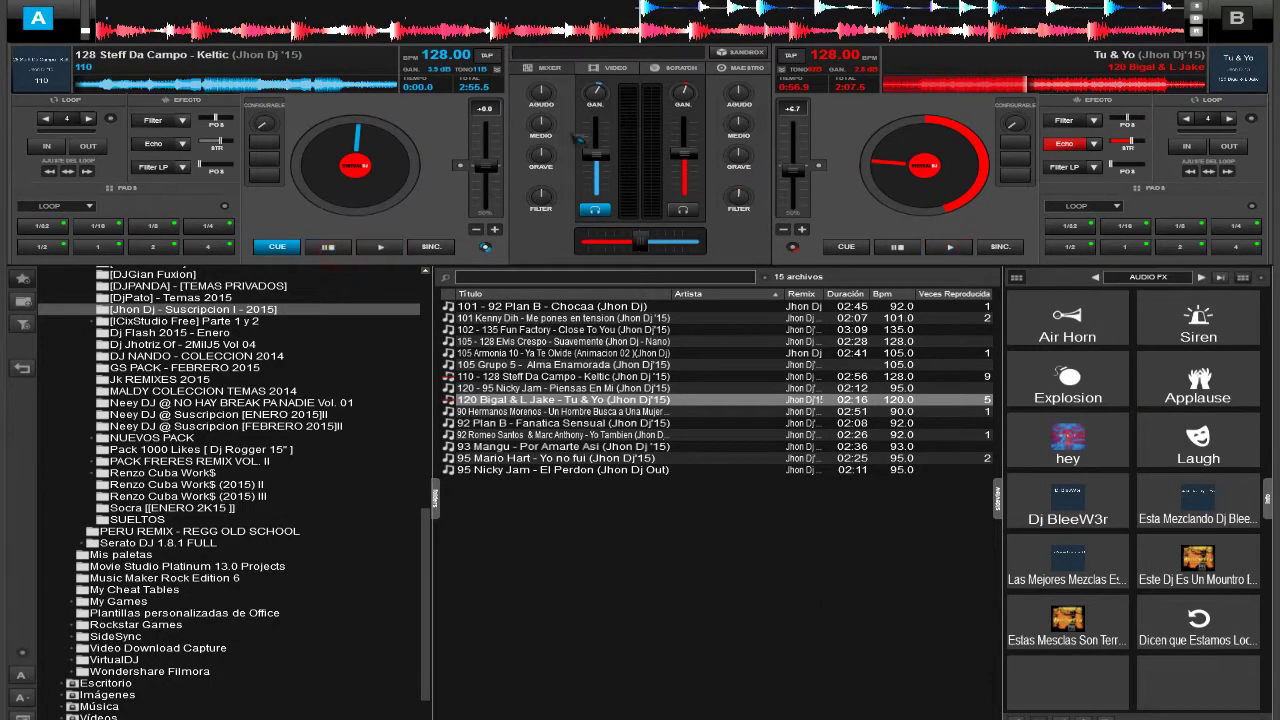
pyautogui.moveTo(597, 88); pyautogui.dragTo(596, 146)
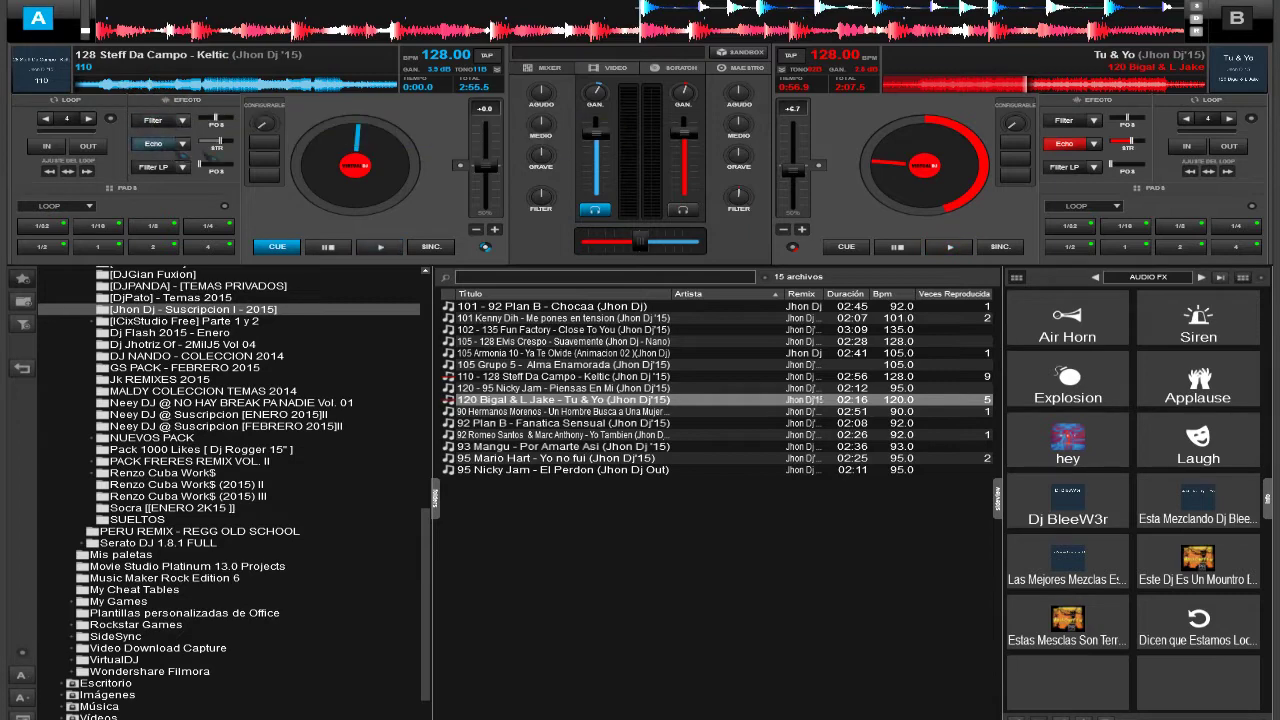
pyautogui.click(378, 248)
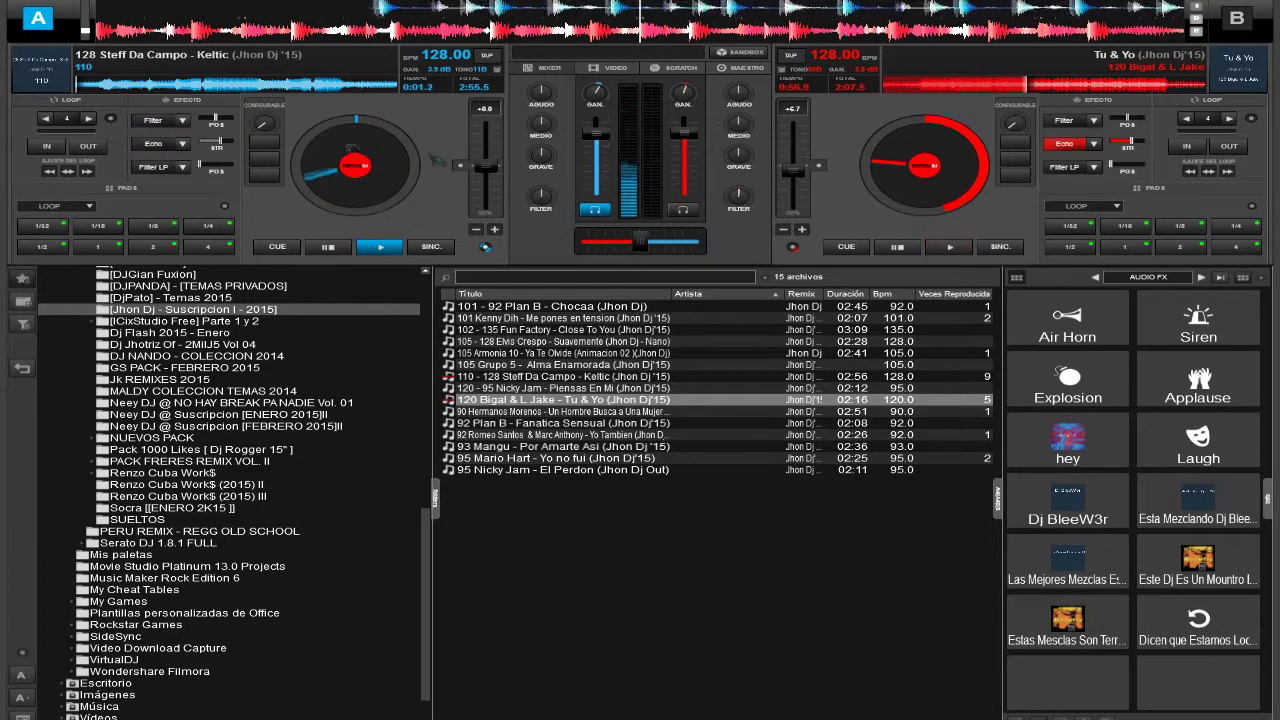
pyautogui.click(327, 247)
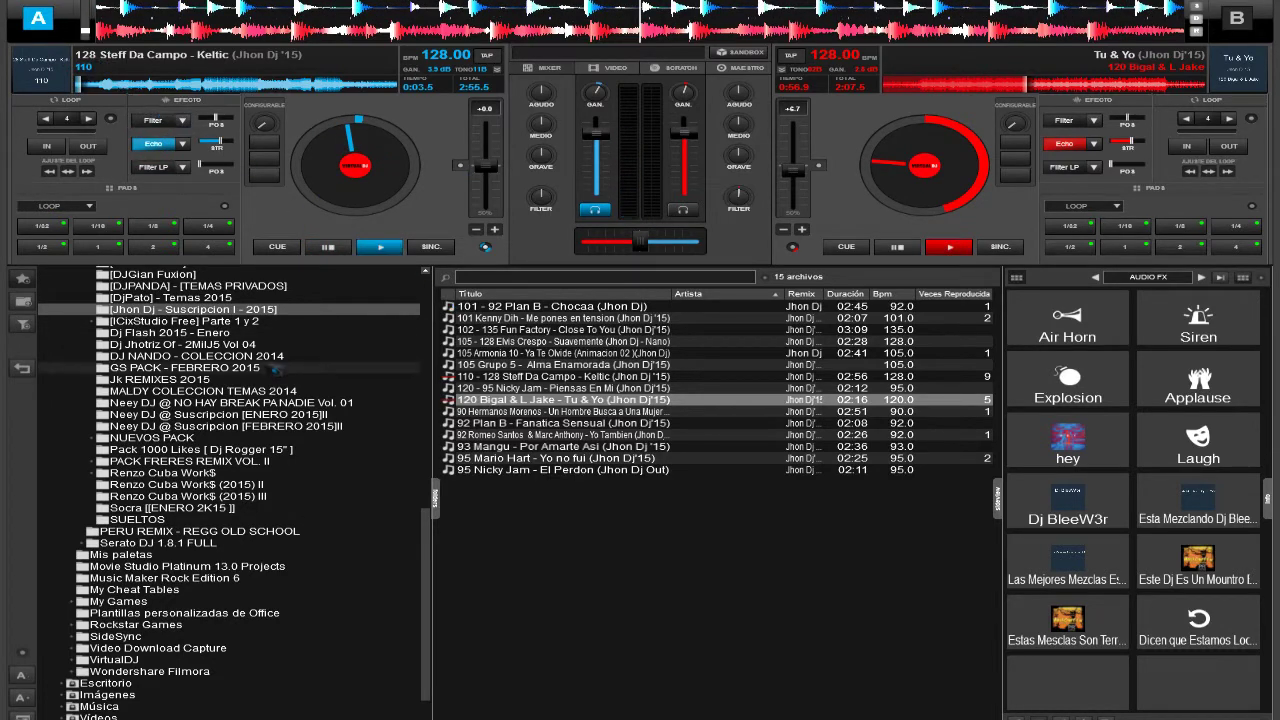
# Return deck B to the start of its track and reset its pitch to +0.0
pyautogui.scroll(2, 352, 311)
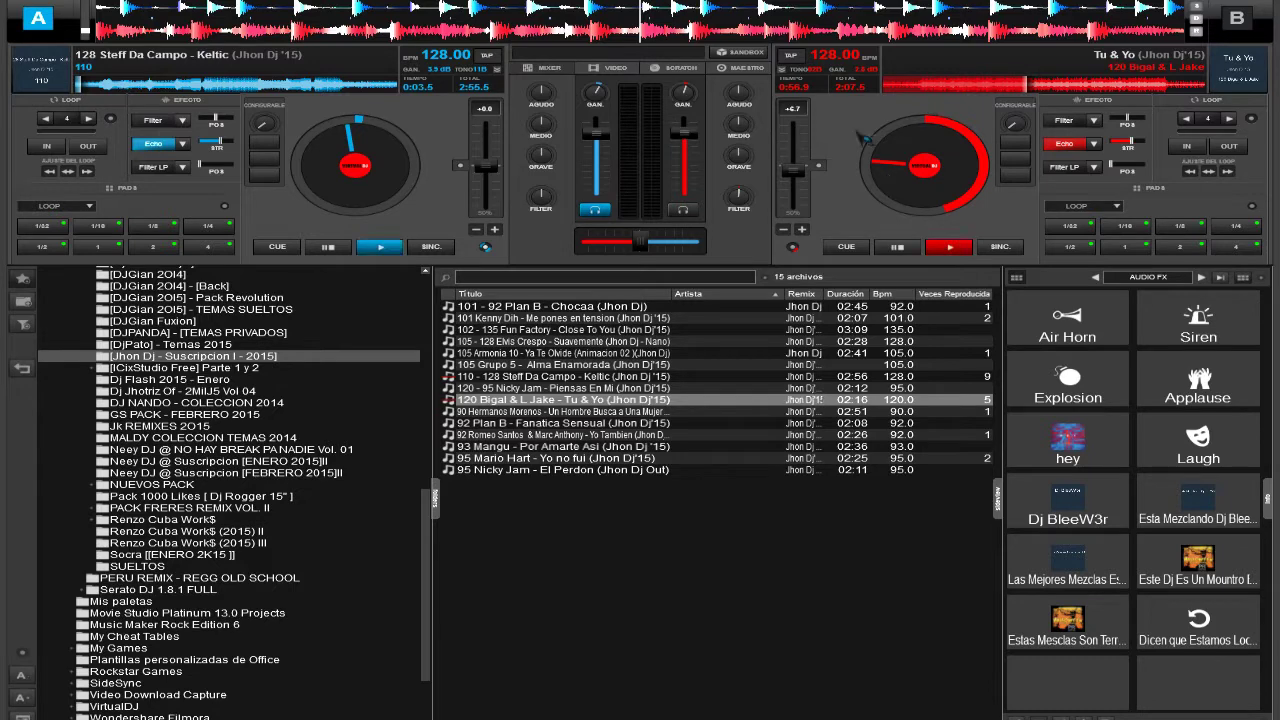
pyautogui.click(895, 247)
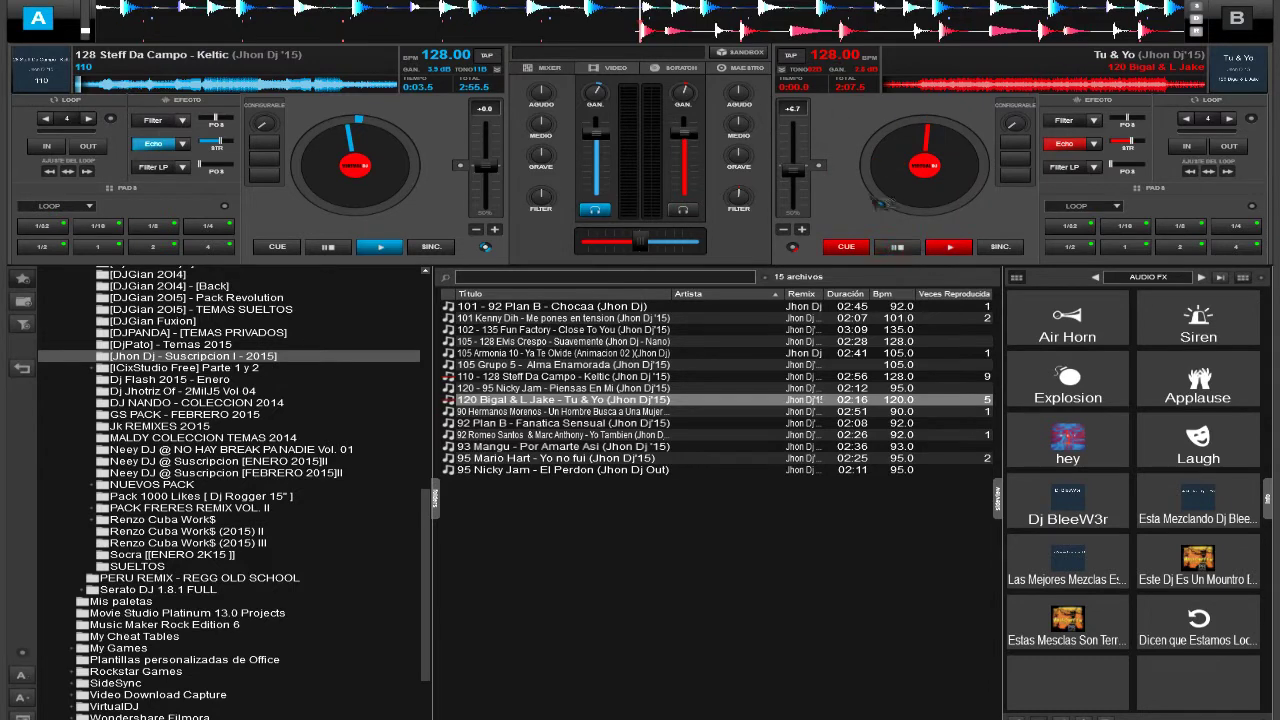
pyautogui.click(819, 165)
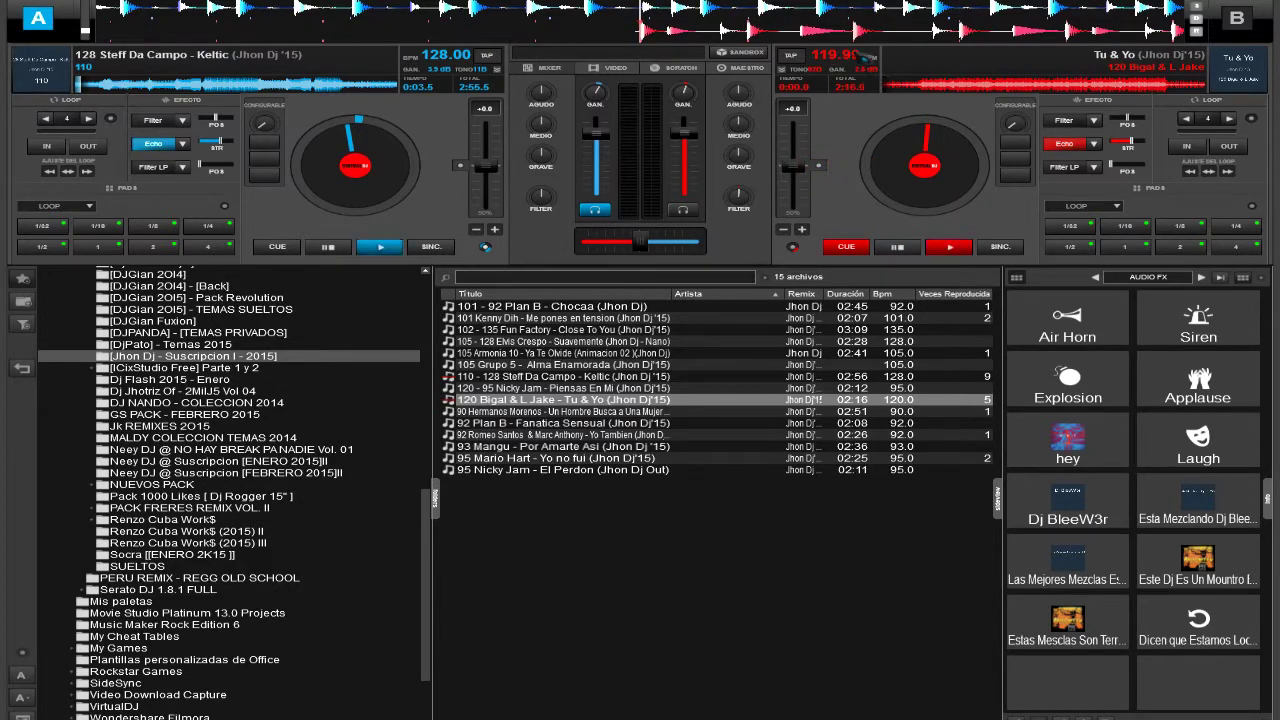
# Turn off the Echo effect on both decks and return deck A to the start of its track
pyautogui.click(1064, 145)
pyautogui.click(155, 144)
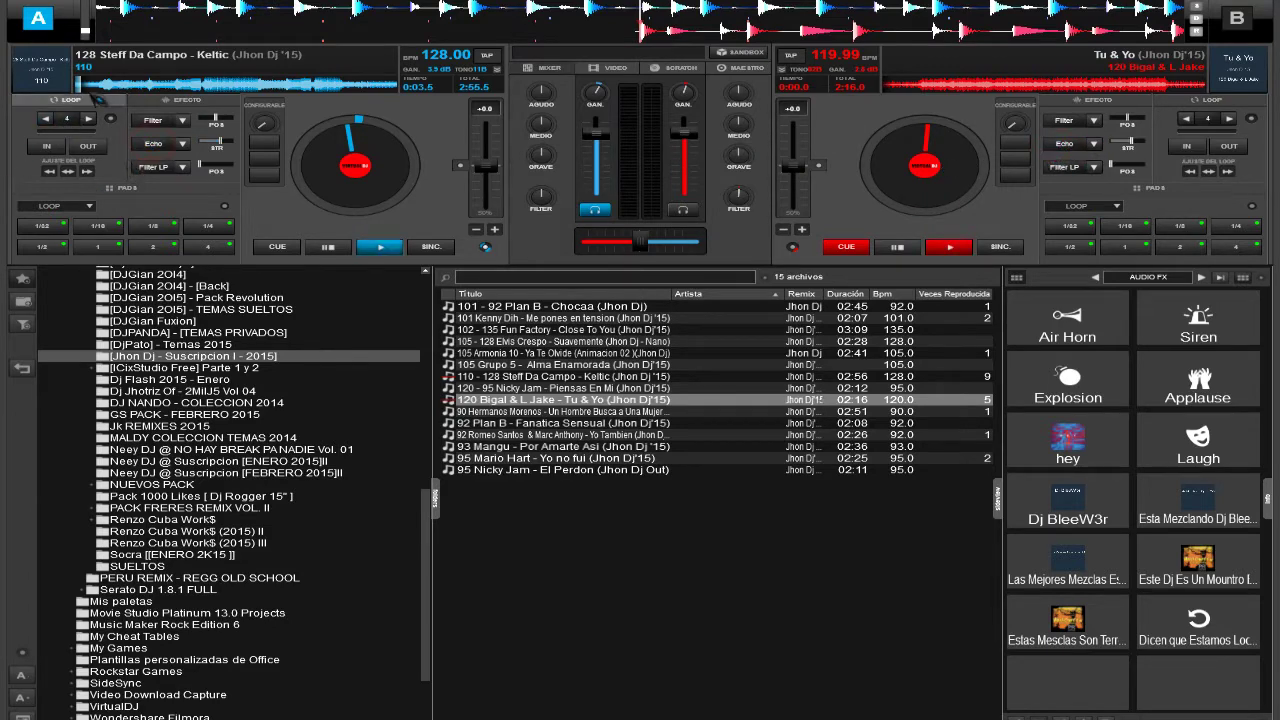
pyautogui.moveTo(95, 89); pyautogui.dragTo(81, 90)
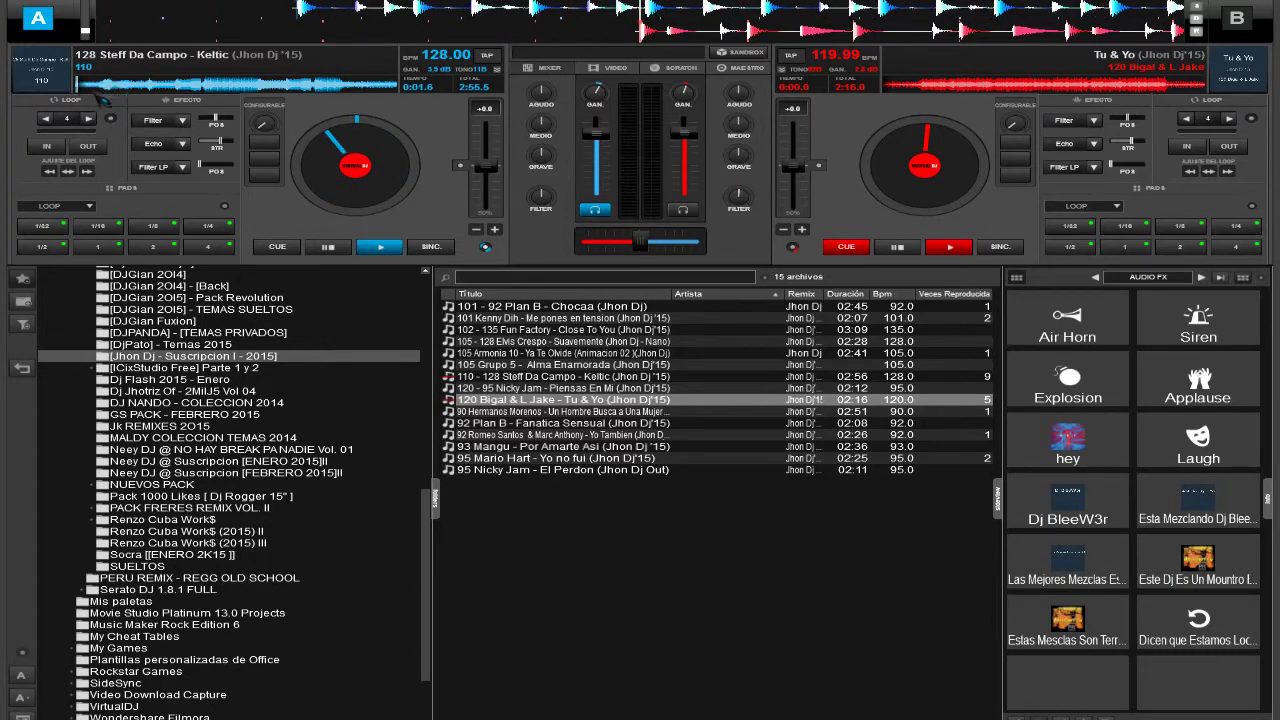
pyautogui.click(338, 250)
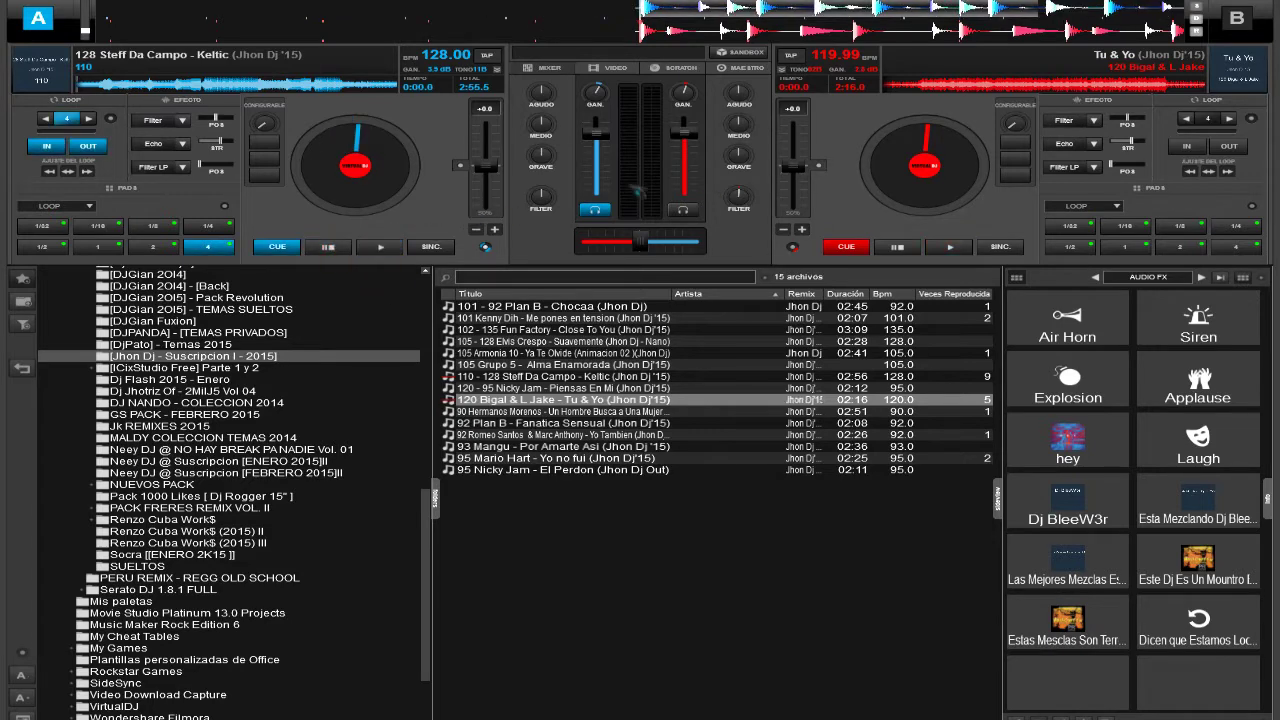
# Make deck B active and sync its tempo to deck A, and play deck A's track from about 0:09
pyautogui.press('Tab')
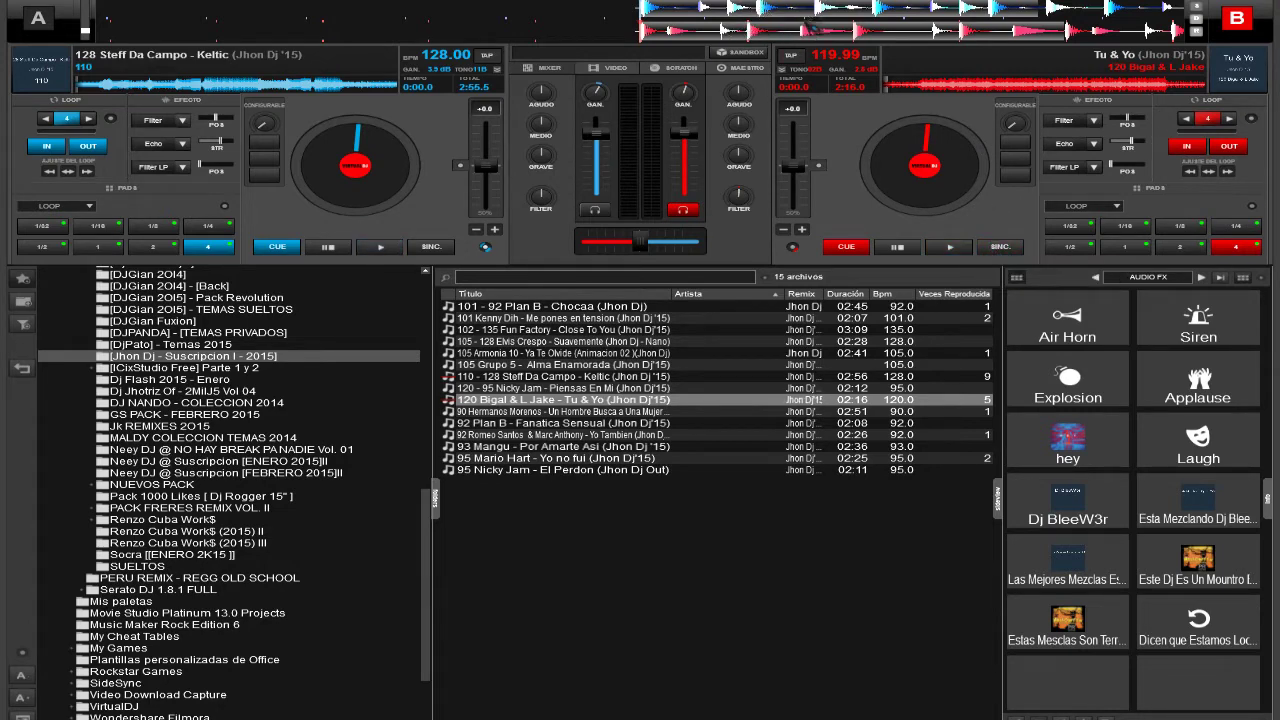
pyautogui.click(1008, 253)
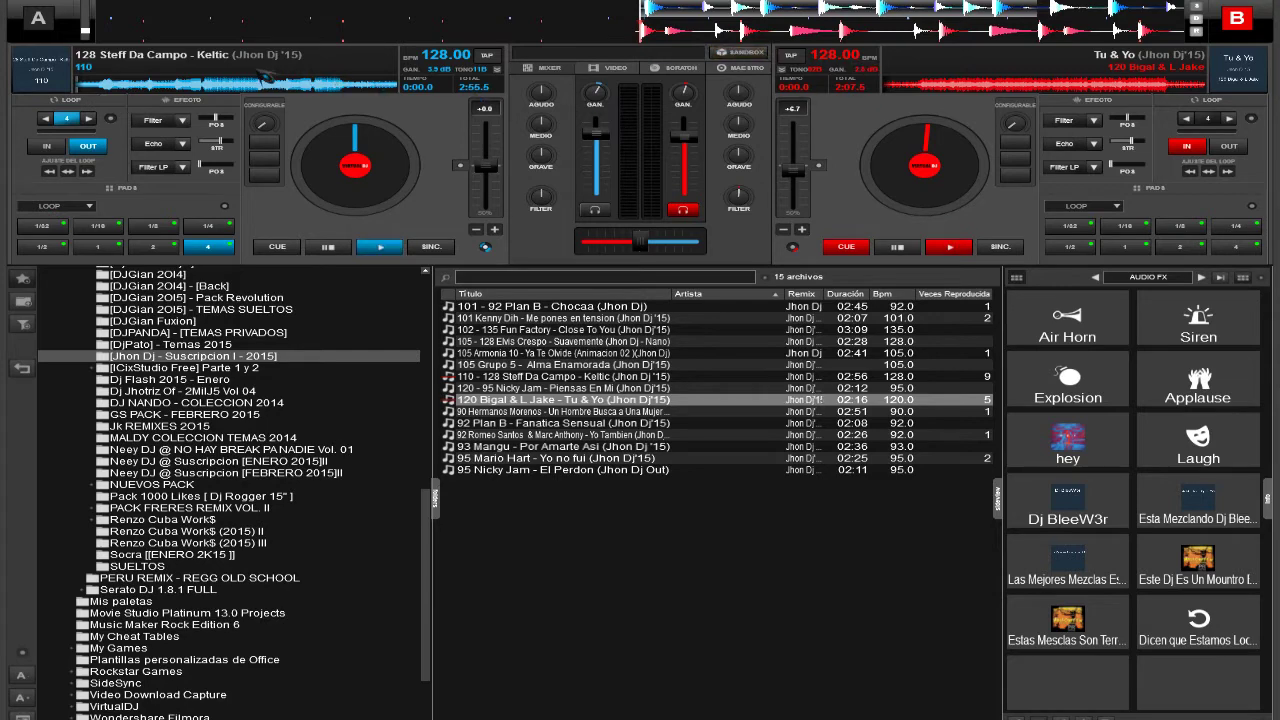
pyautogui.click(96, 90)
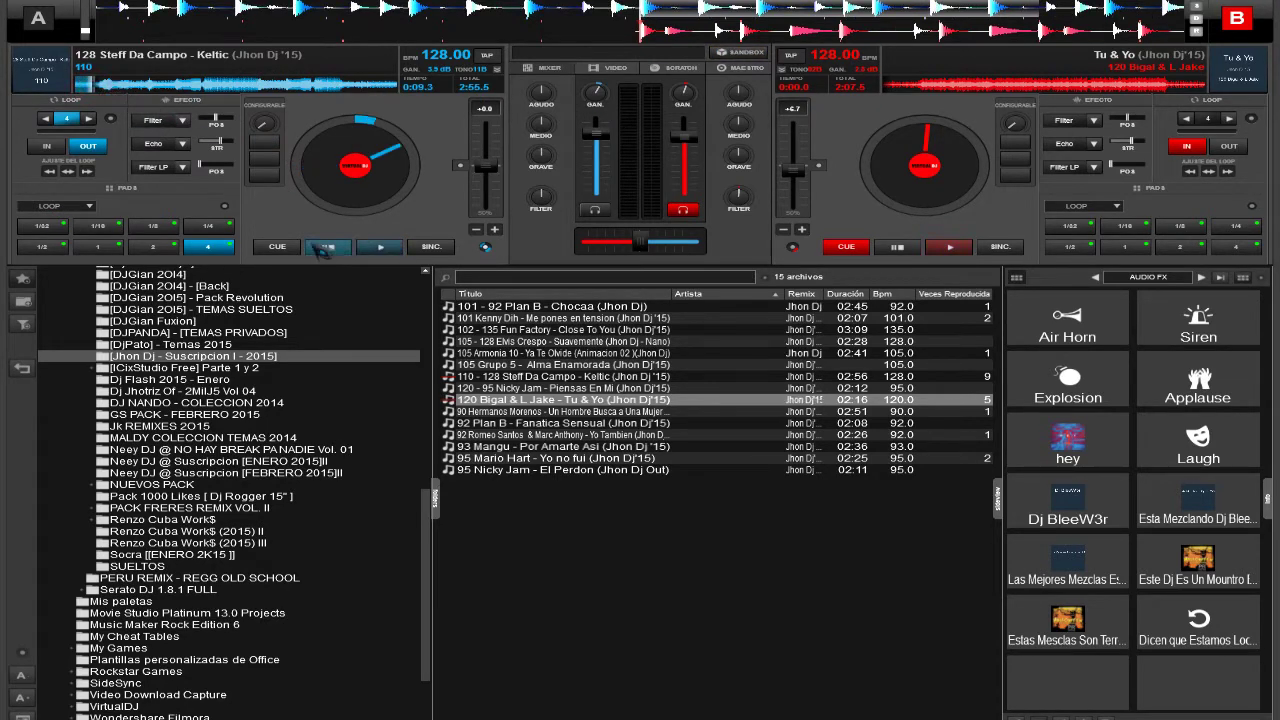
pyautogui.click(369, 250)
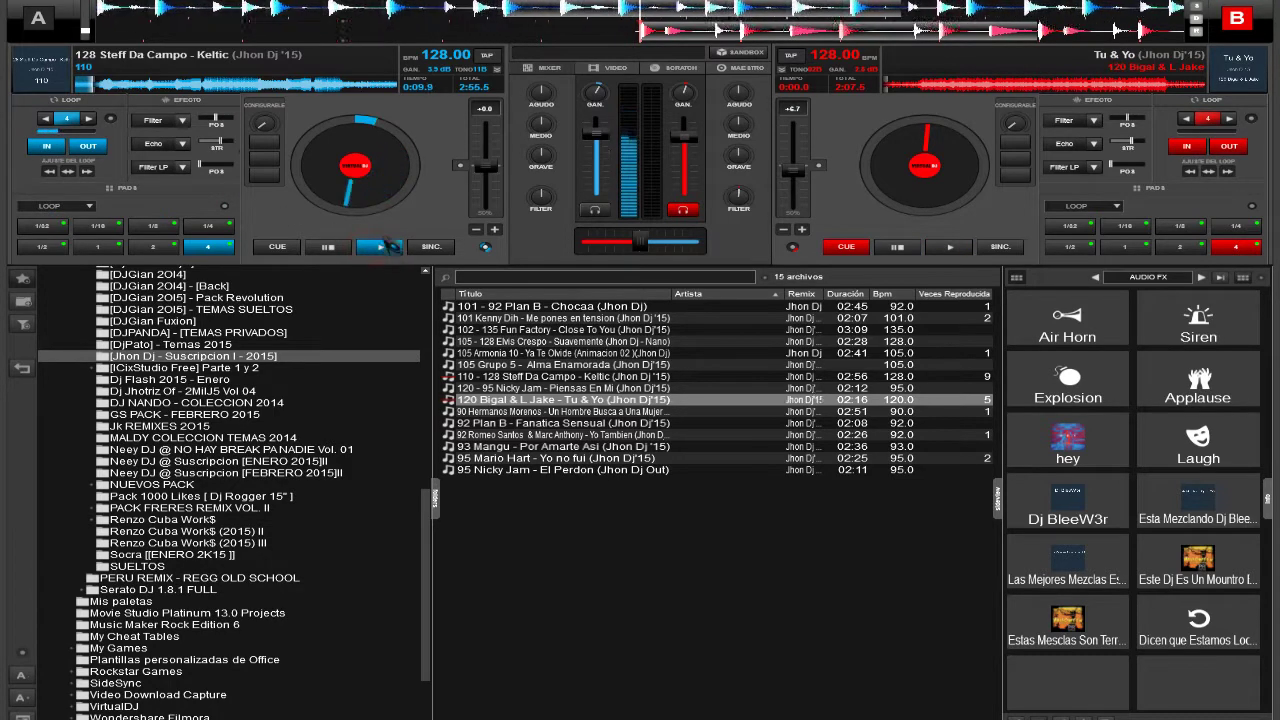
# Switch headphone monitoring to deck A and lower deck B's volume fader to the minimum
pyautogui.click(680, 210)
pyautogui.click(597, 210)
pyautogui.rightClick(684, 146)
pyautogui.moveTo(683, 175); pyautogui.dragTo(693, 145)
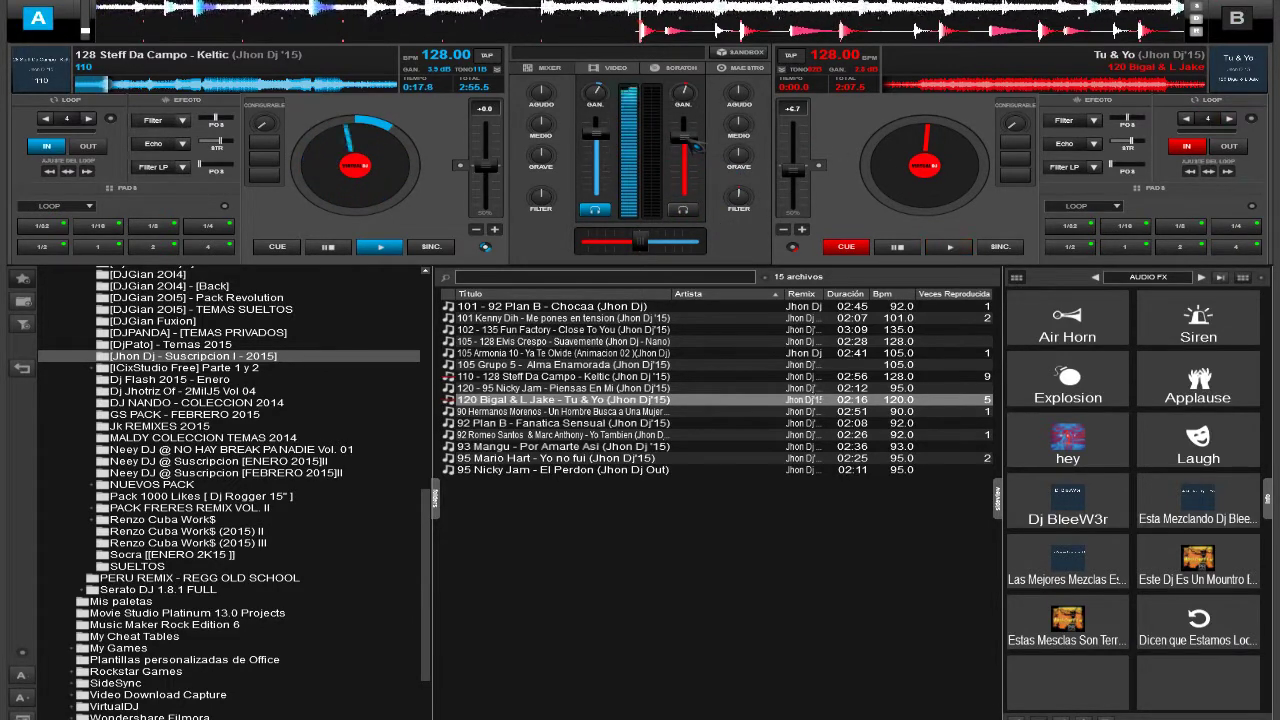
pyautogui.moveTo(692, 146)
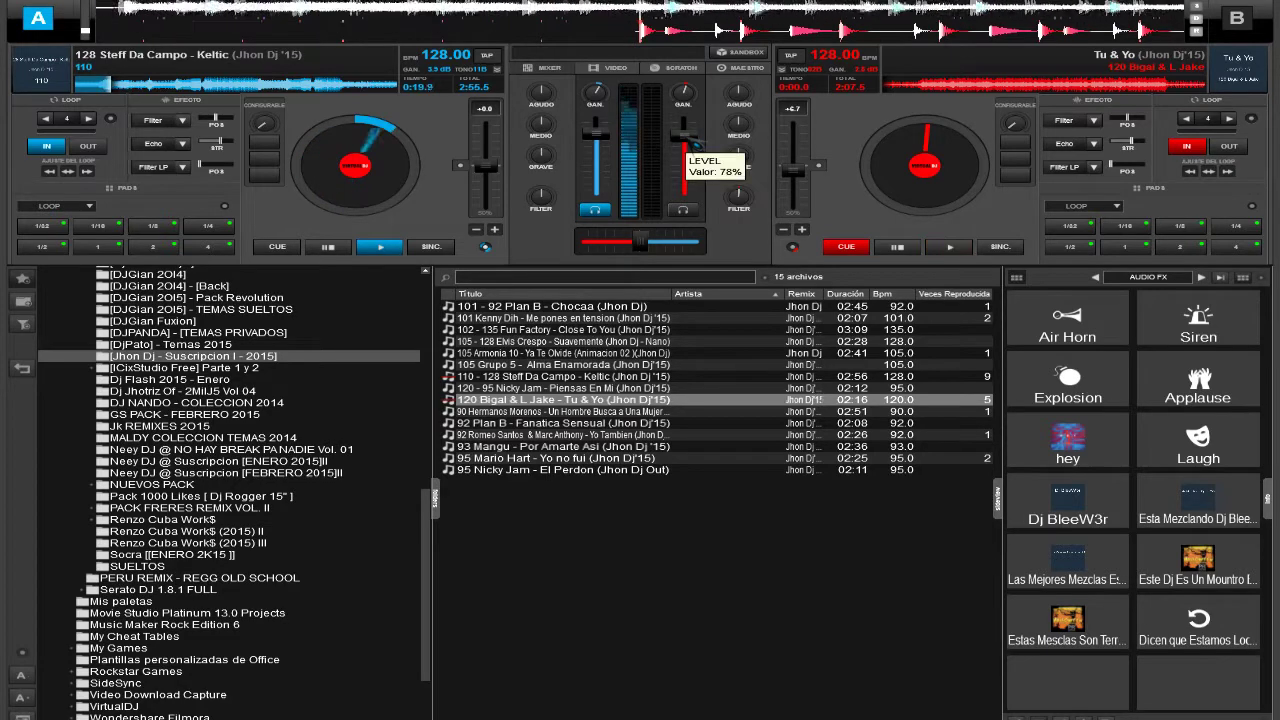
pyautogui.moveTo(692, 146); pyautogui.dragTo(685, 192)
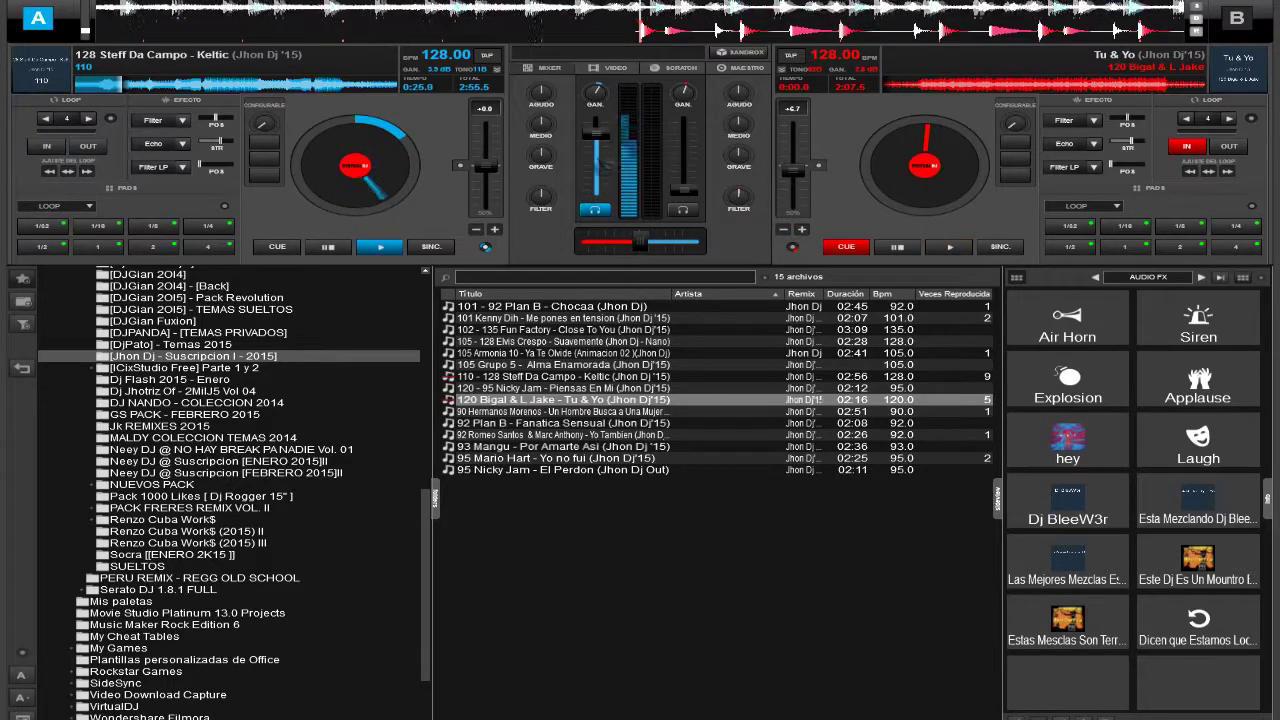
# Lower deck A's volume slightly and switch headphone monitoring to deck B
pyautogui.moveTo(596, 133); pyautogui.dragTo(595, 147)
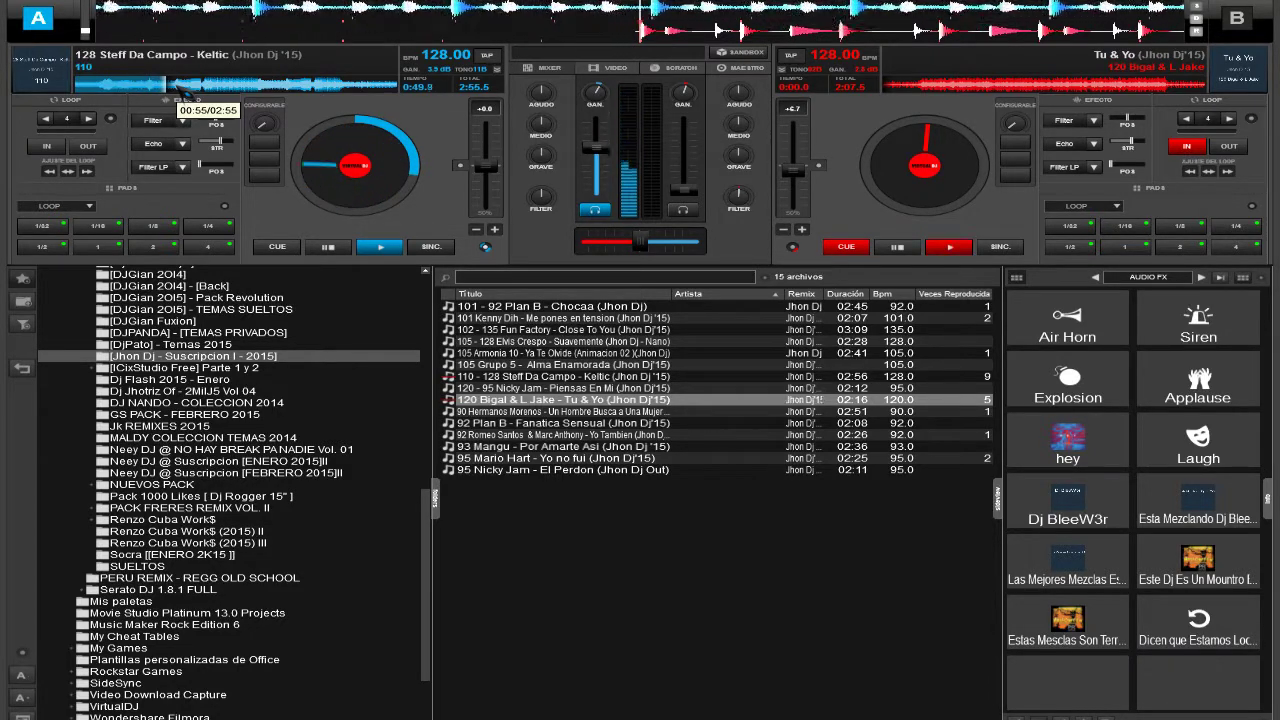
pyautogui.click(737, 233)
pyautogui.click(683, 209)
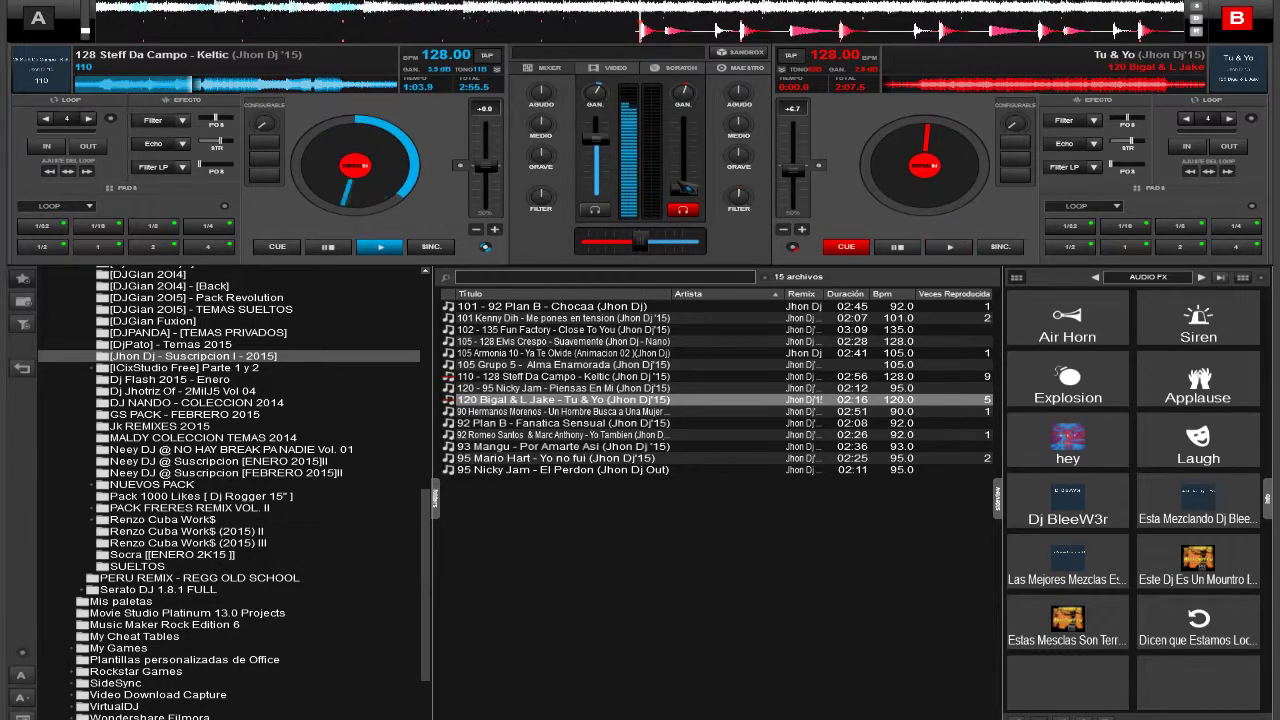
# Lower deck A's volume a little more and start deck B's track from the beginning in a 4-beat loop
pyautogui.moveTo(683, 187)
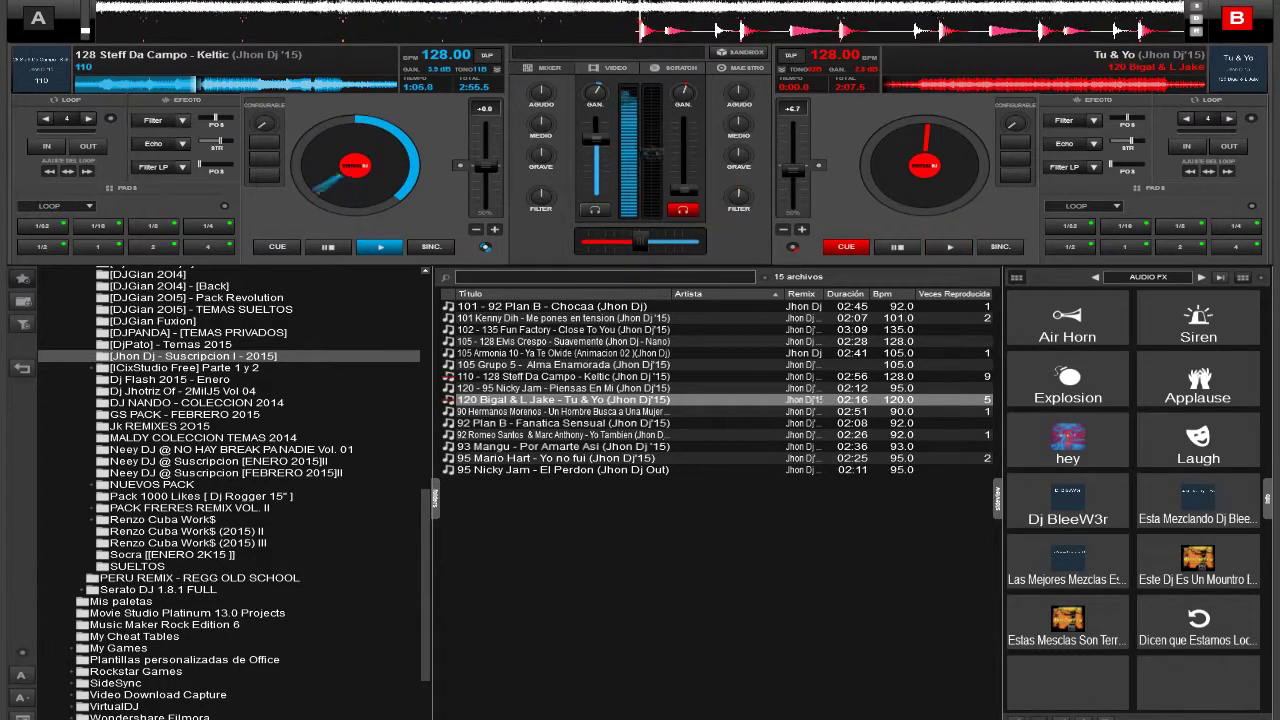
pyautogui.moveTo(596, 141); pyautogui.dragTo(597, 152)
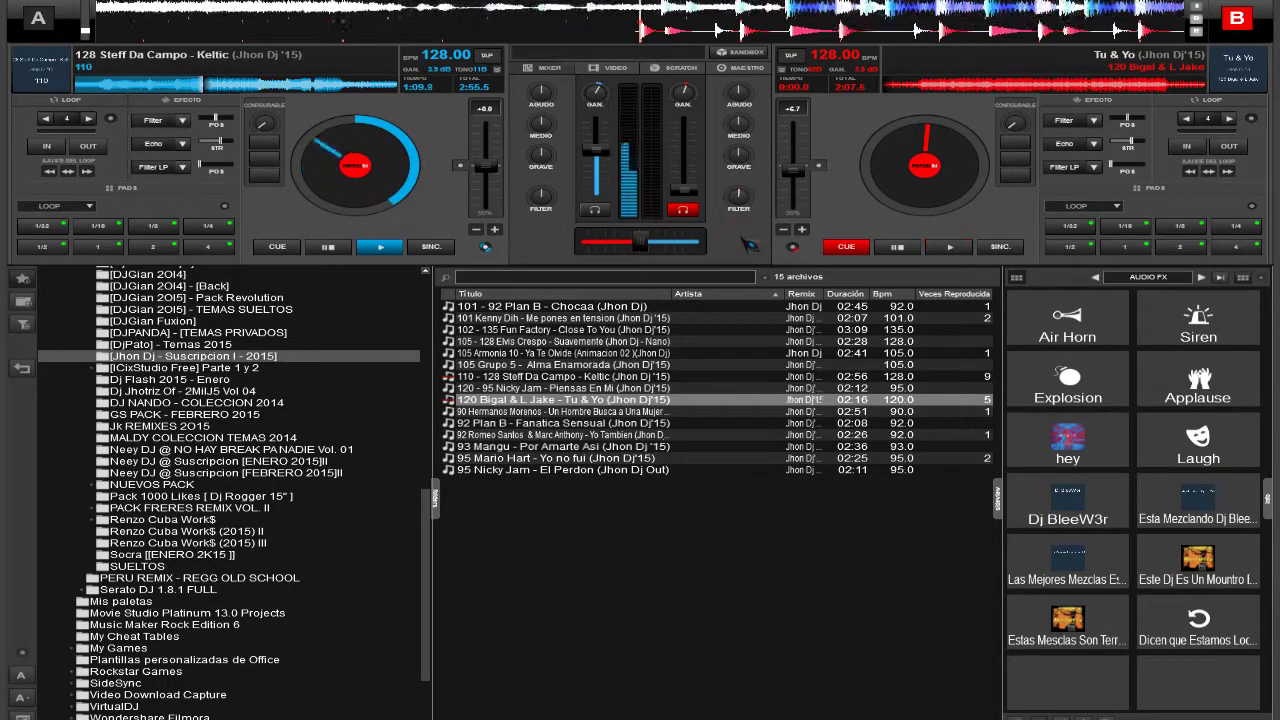
pyautogui.press('l')
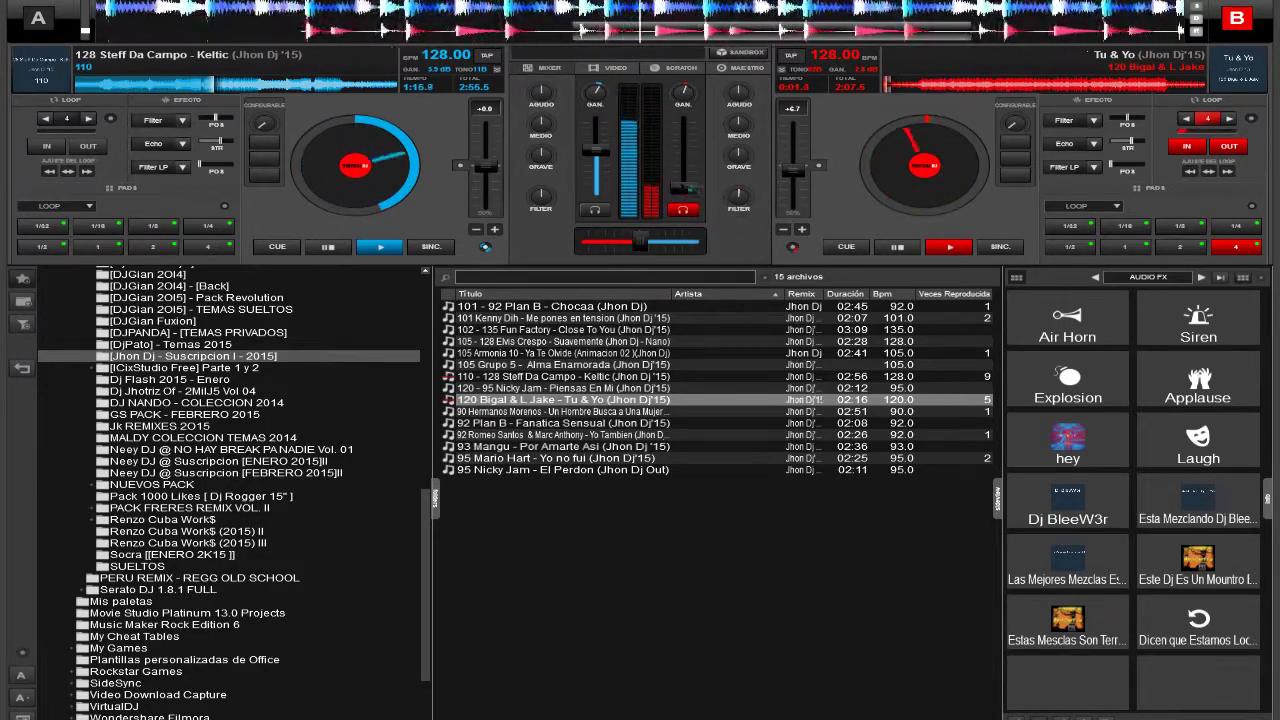
# Blend in deck B by raising its volume to about deck A's level with a filter sweep back to neutral, and release its 4-beat loop
pyautogui.moveTo(686, 183); pyautogui.dragTo(686, 155)
pyautogui.moveTo(741, 196)
pyautogui.mouseDown()
pyautogui.moveTo(728, 212)
pyautogui.moveTo(716, 198)
pyautogui.mouseUp()
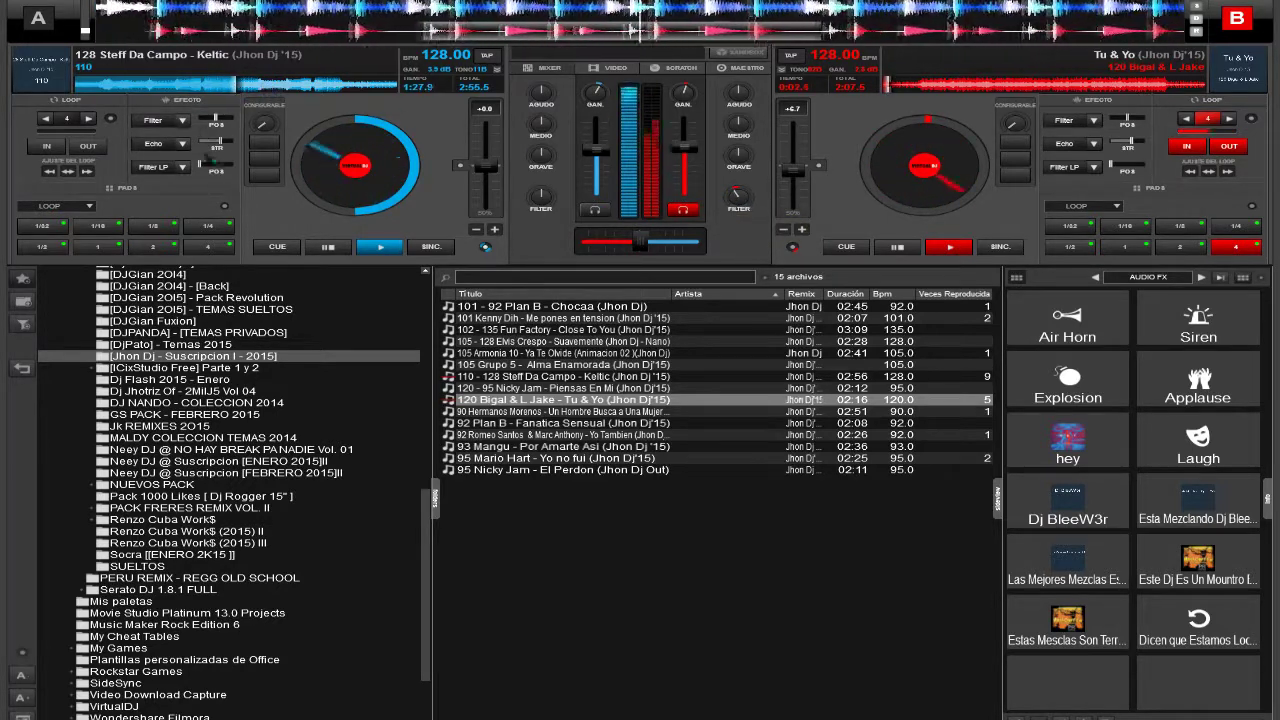
pyautogui.moveTo(735, 195); pyautogui.dragTo(741, 206)
pyautogui.press('l')
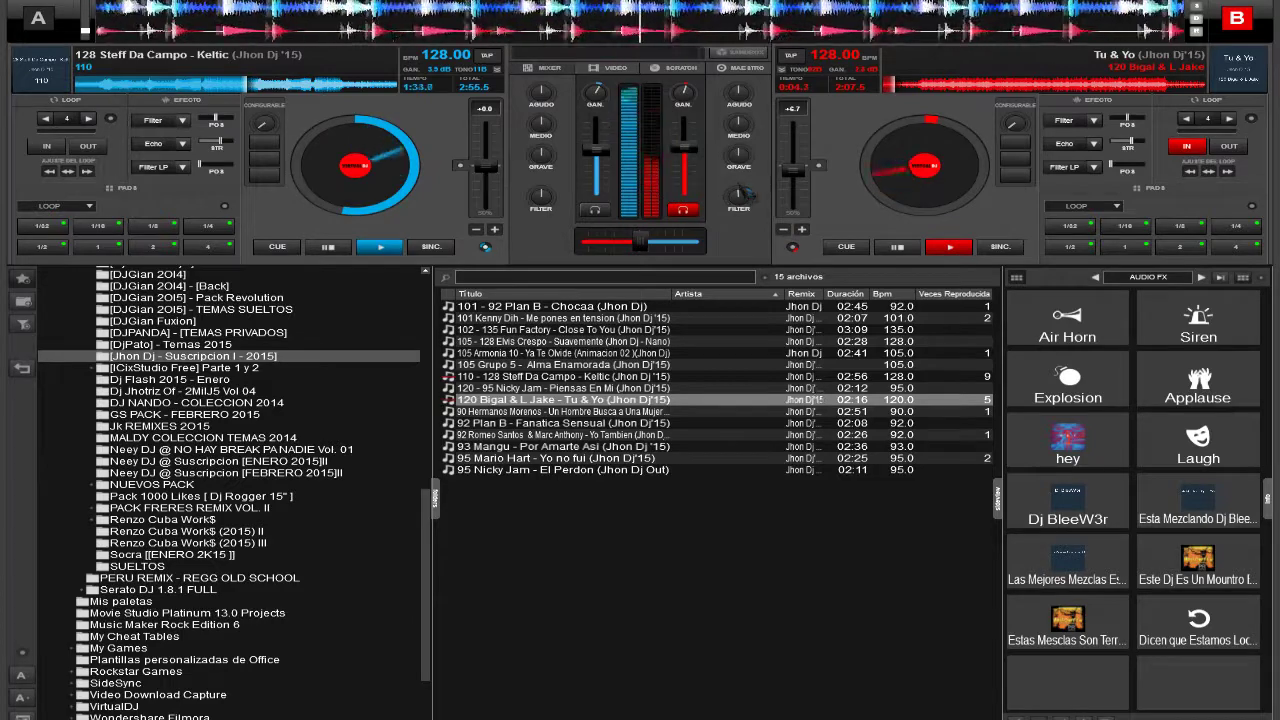
# Make deck A active, end its track at about 1:43 with the Echo effect, and turn Echo off
pyautogui.press('Tab')
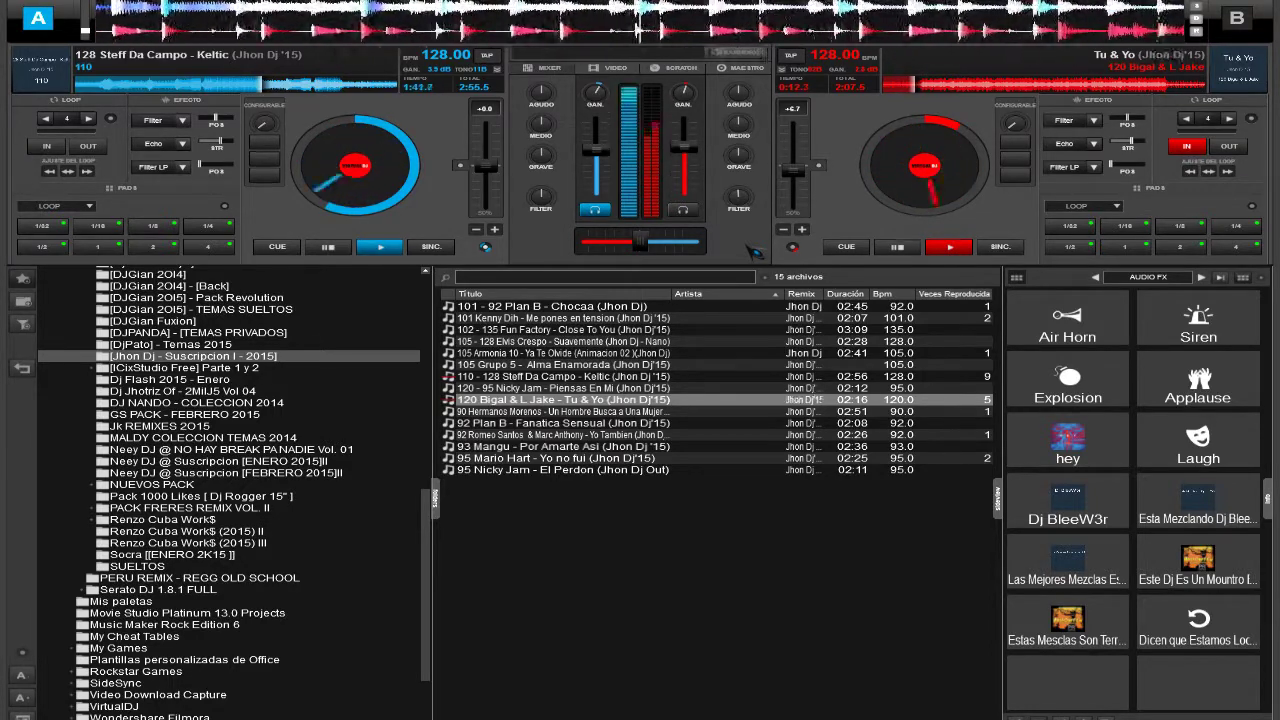
pyautogui.press('e')
pyautogui.press('space')
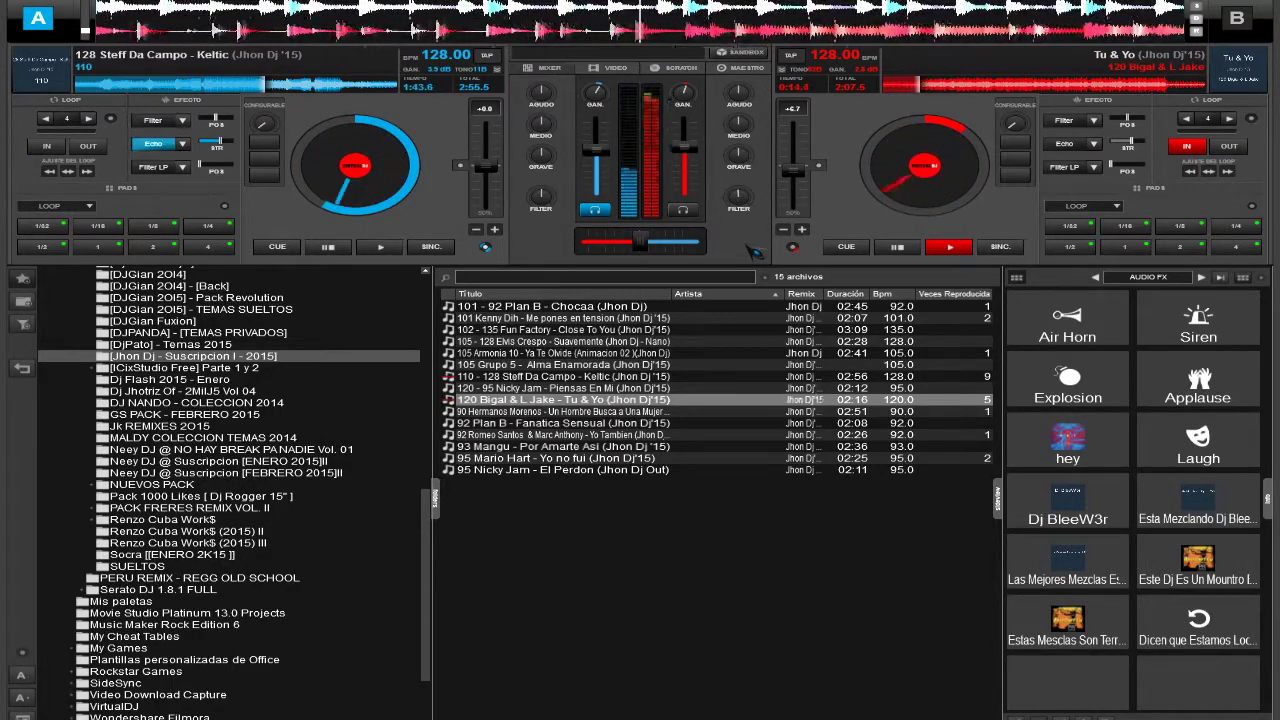
pyautogui.click(155, 146)
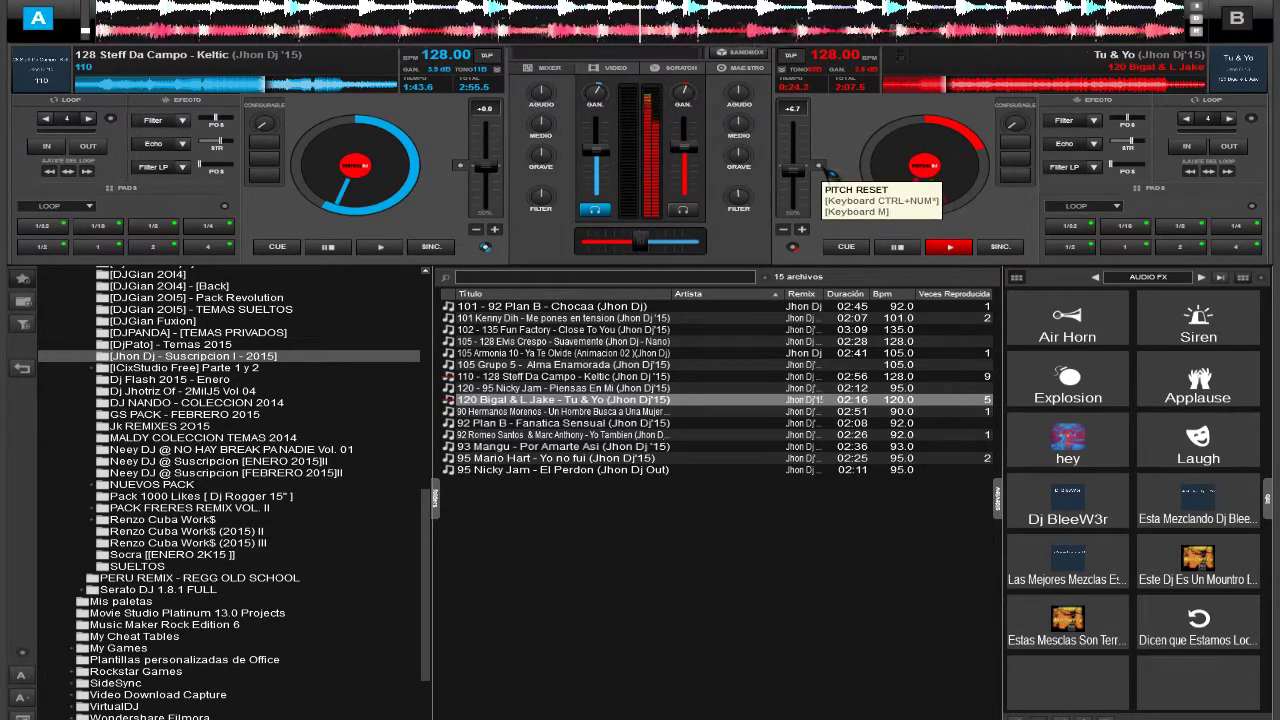
# Reset deck B's pitch to its original tempo and toggle its Echo effect
pyautogui.click(818, 167)
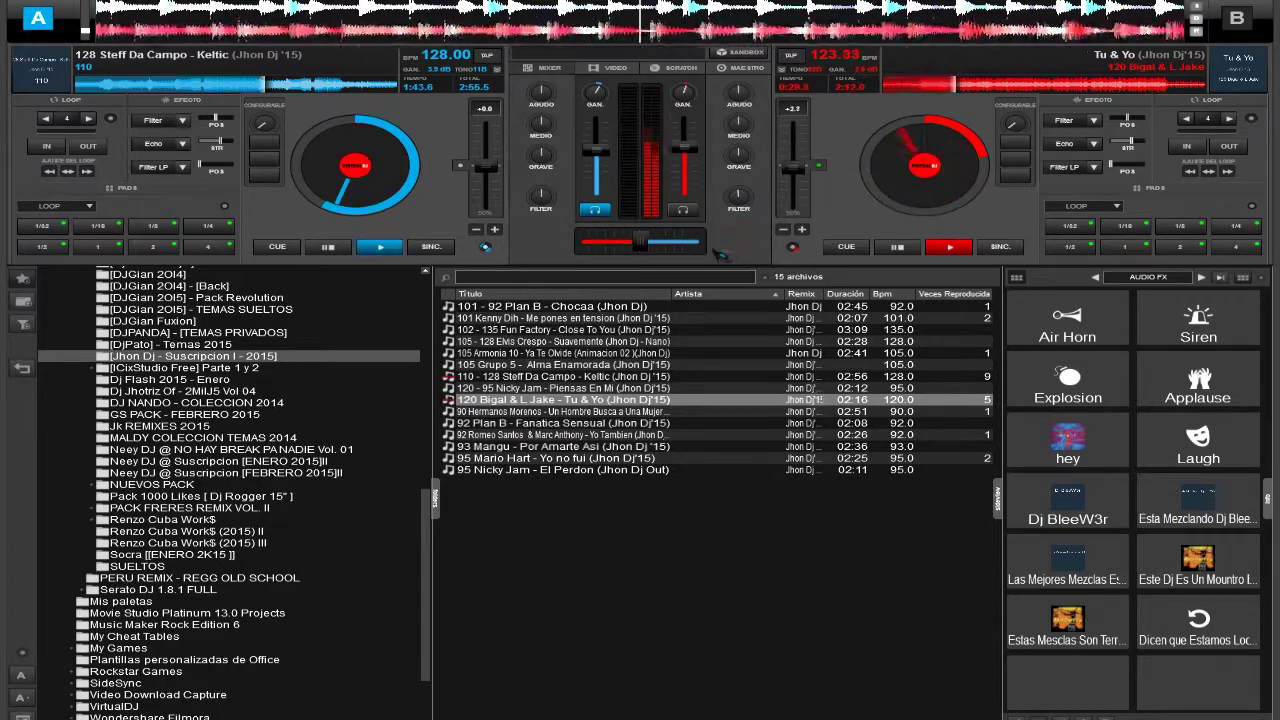
pyautogui.click(1065, 145)
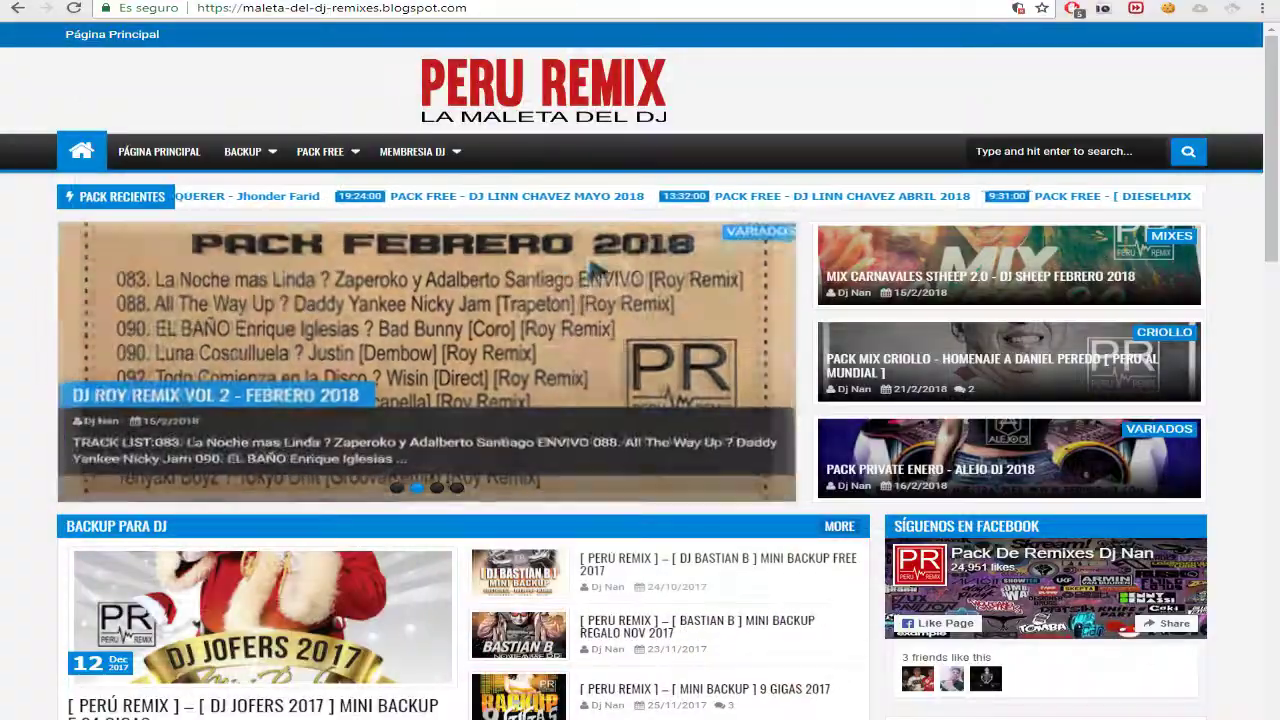
# Switch to the browser and look through the remix packs on the Peru Remix blog and the Maleta del DJ home page
pyautogui.scroll(-3, 14, 368)
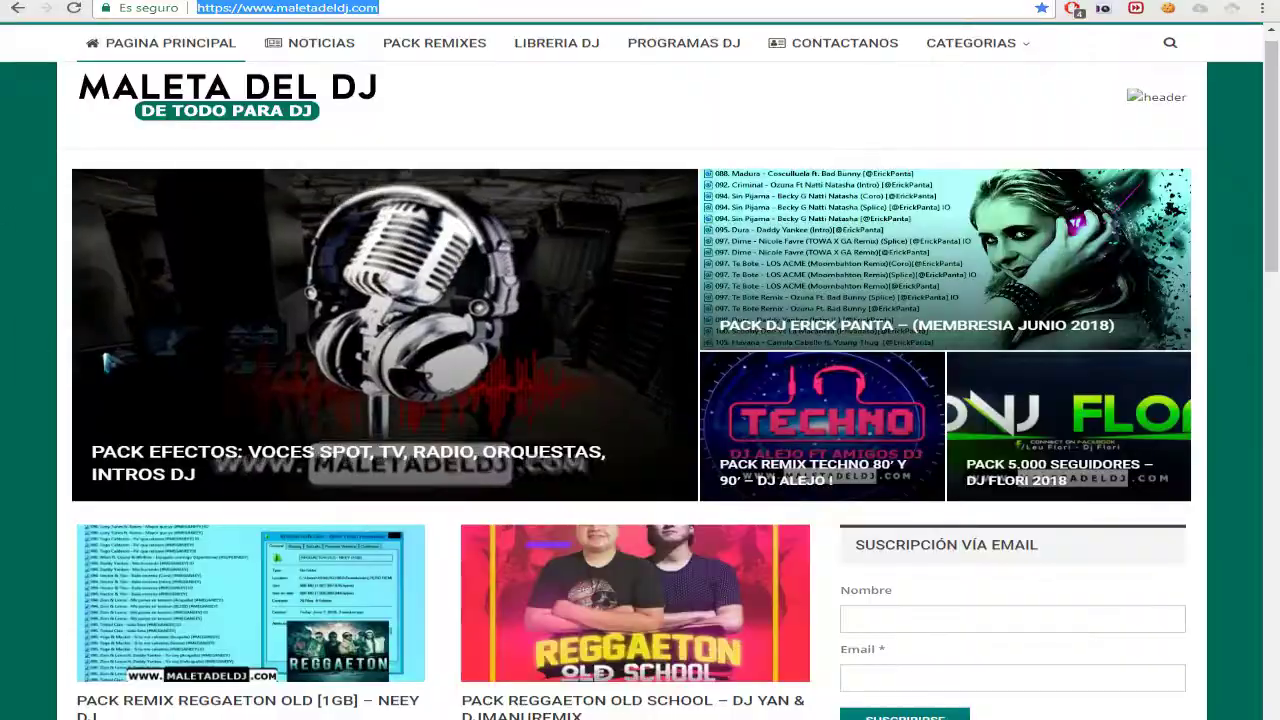
pyautogui.scroll(-4, 62, 378)
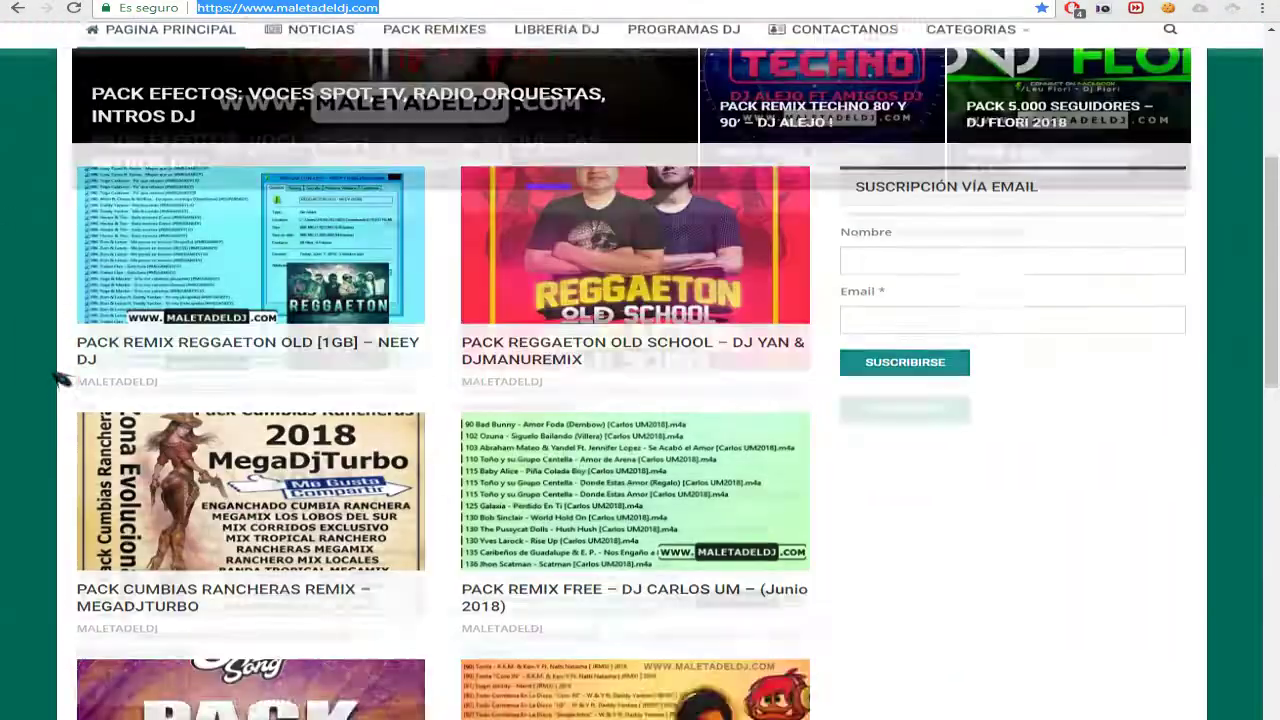
pyautogui.scroll(4, 62, 378)
pyautogui.moveTo(985, 43)
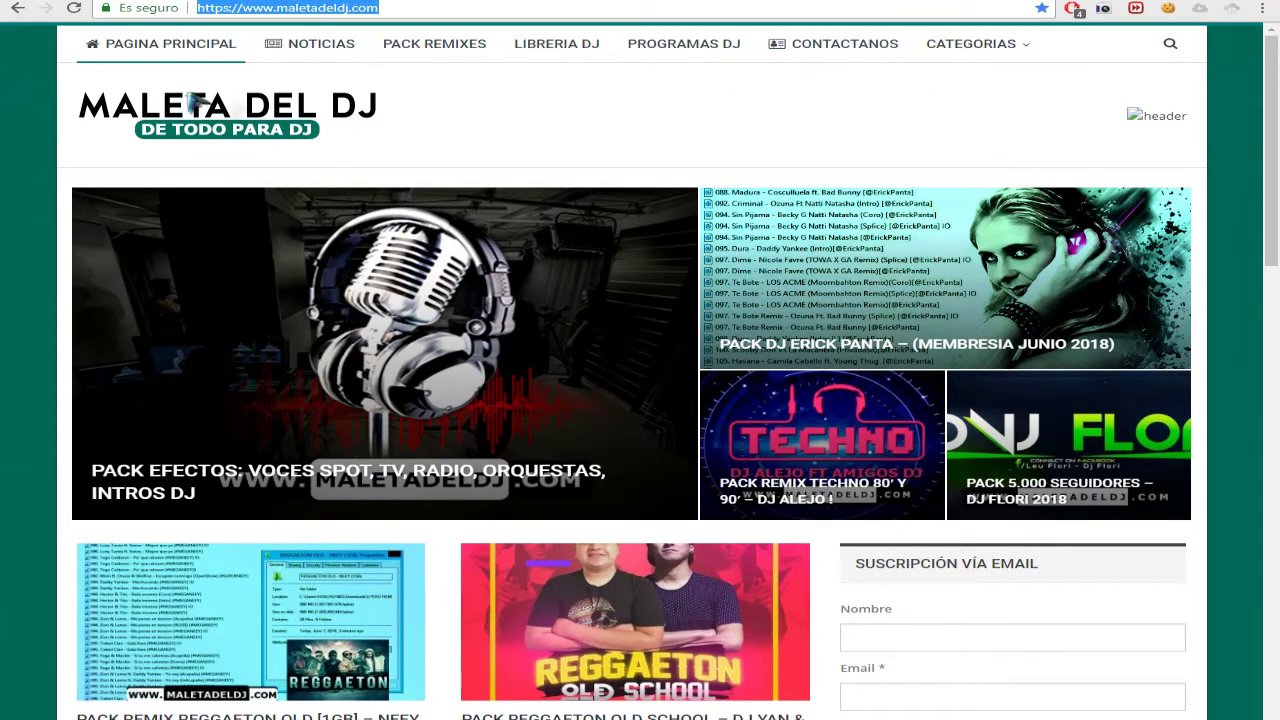
pyautogui.scroll(-8, 57, 191)
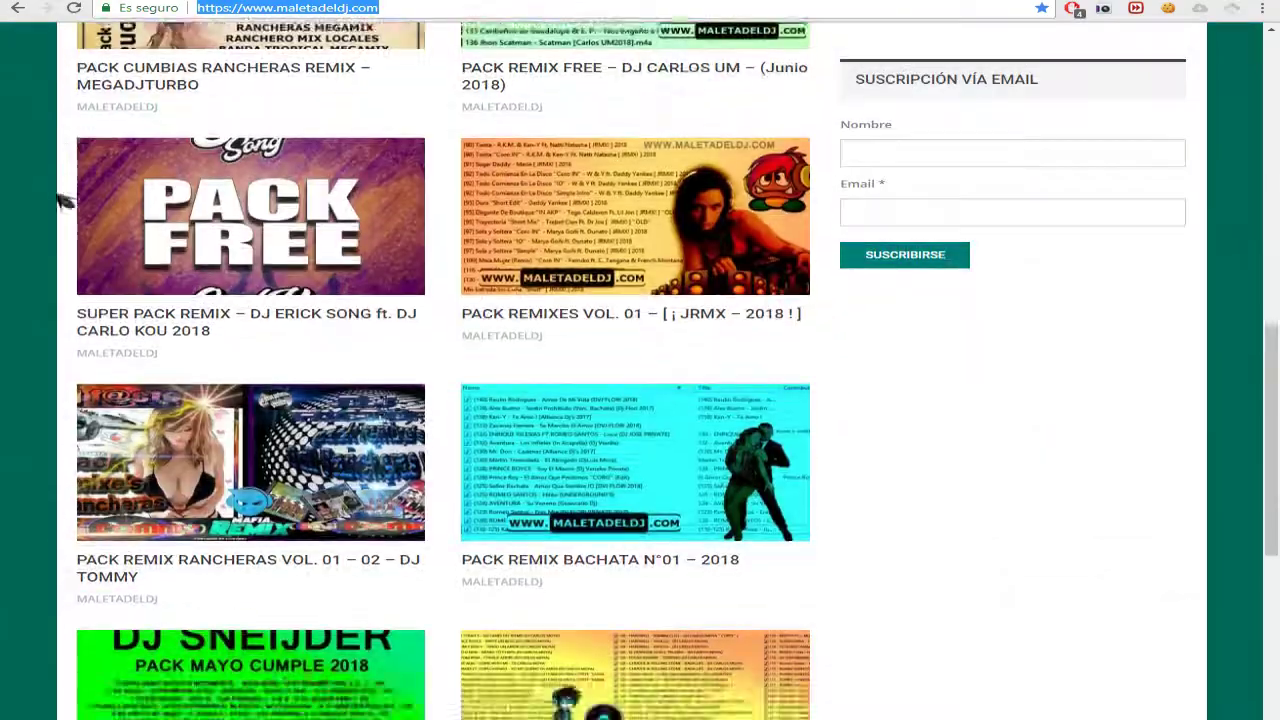
pyautogui.scroll(5, 51, 251)
pyautogui.scroll(5, 135, 232)
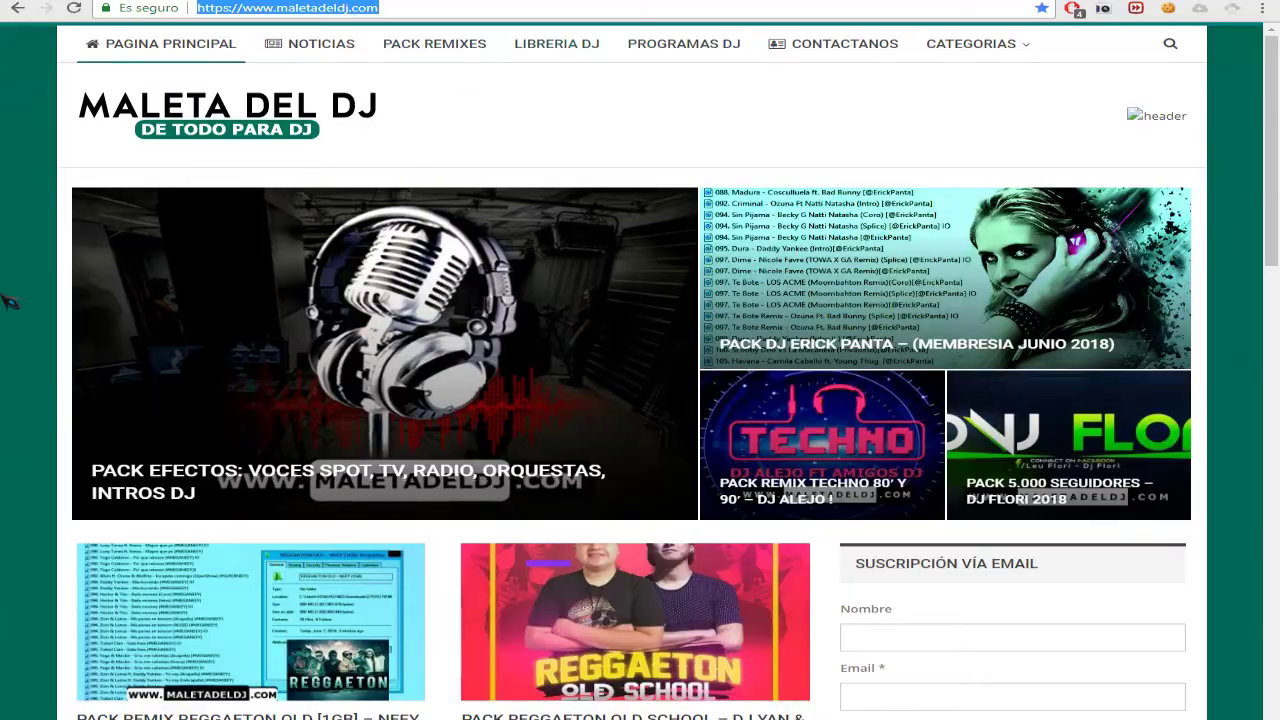
pyautogui.scroll(-3, 10, 312)
pyautogui.scroll(-6, 8, 312)
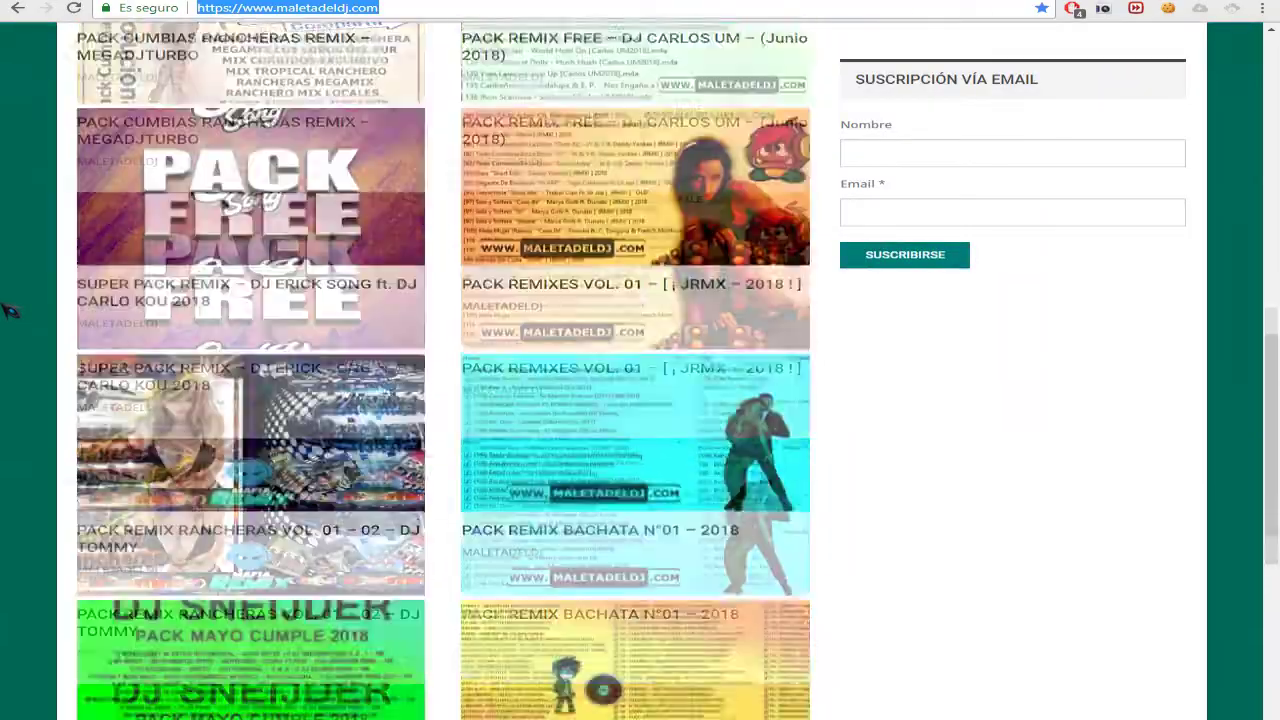
pyautogui.scroll(-4, 8, 325)
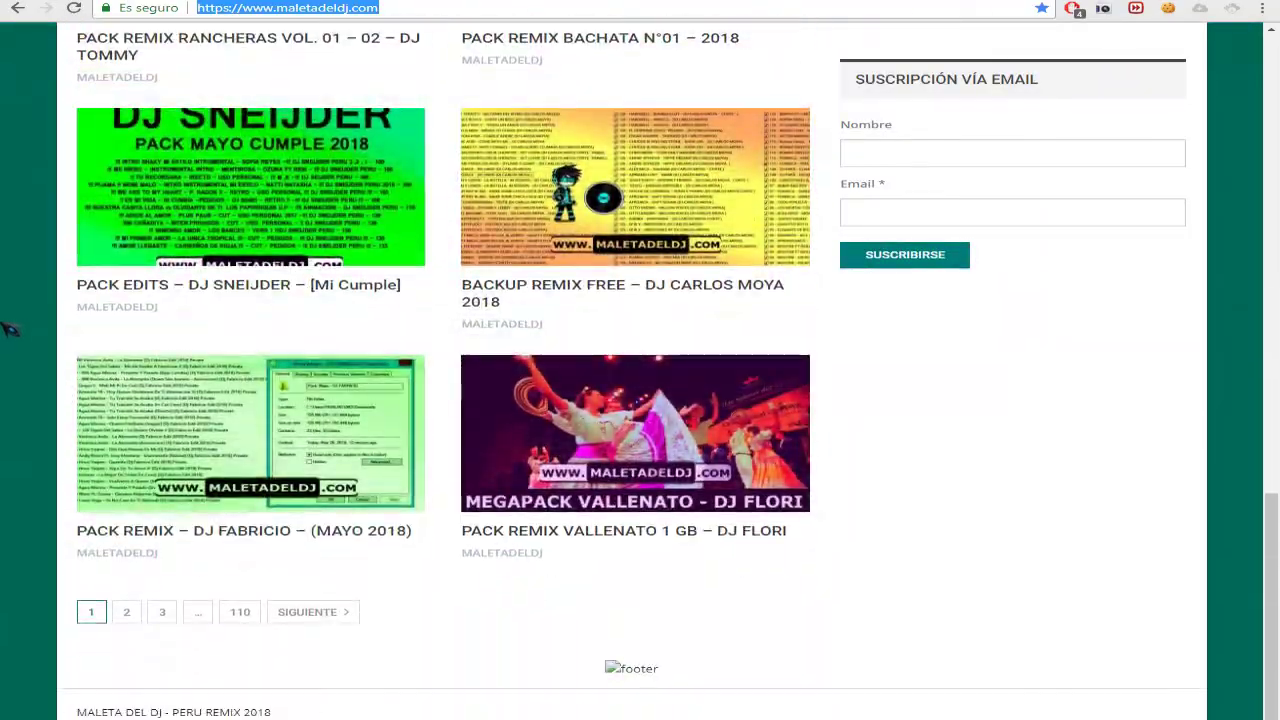
pyautogui.scroll(14, 8, 330)
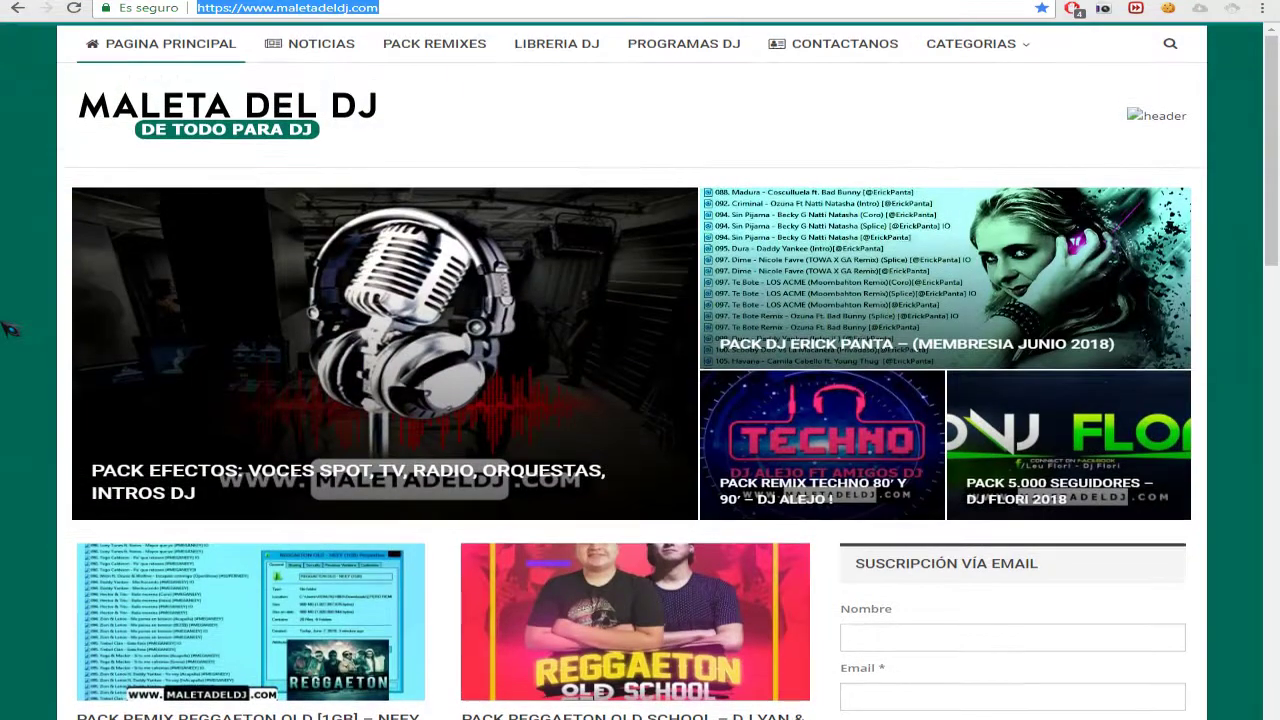